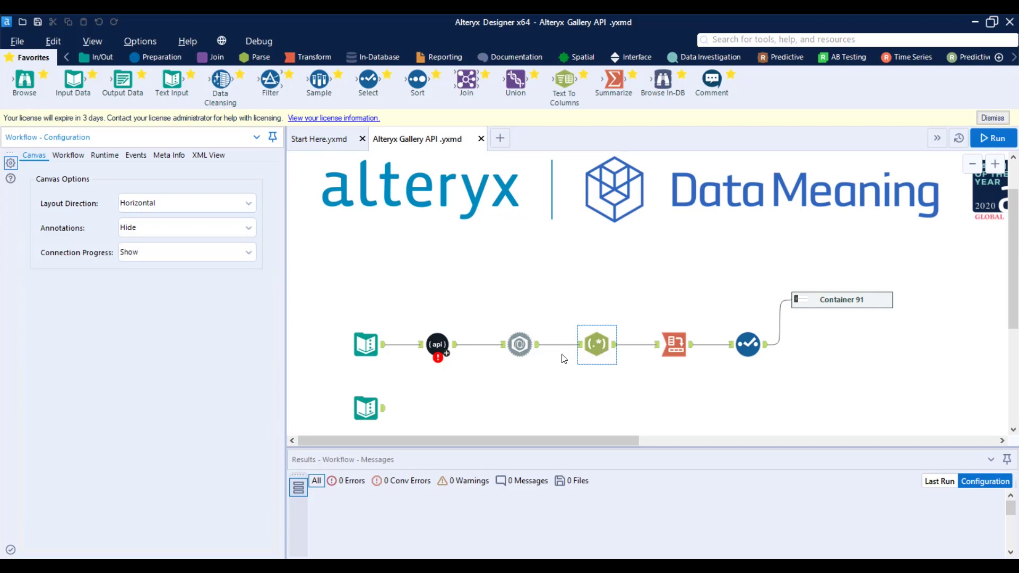
pyautogui.scroll(-2, 503, 266)
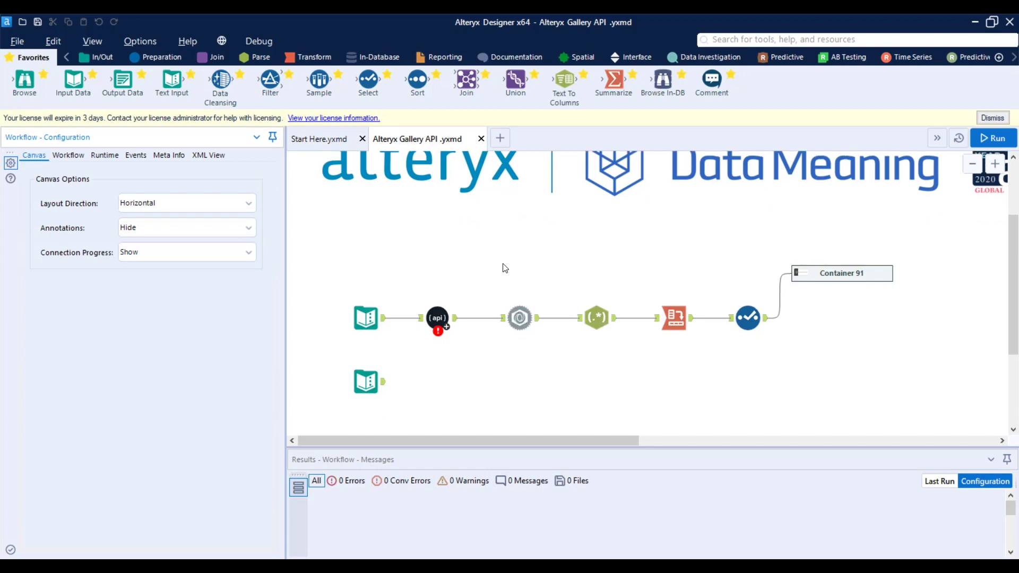
pyautogui.scroll(1, 482, 283)
# - Check Text Input (1), then widen the workflow constants panel to read GalleryBaseURL and Endpoint1
pyautogui.click(359, 323)
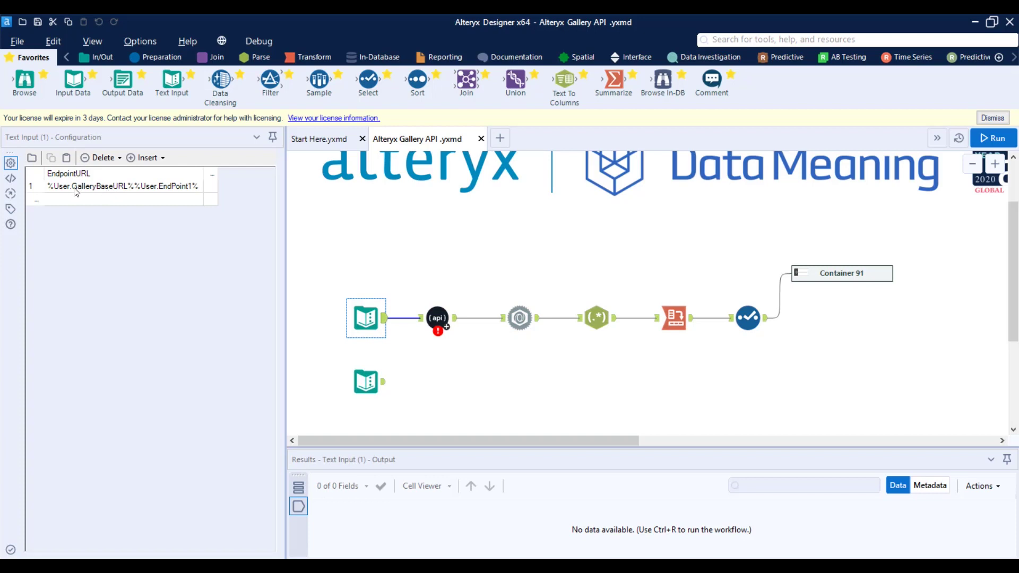
pyautogui.click(350, 271)
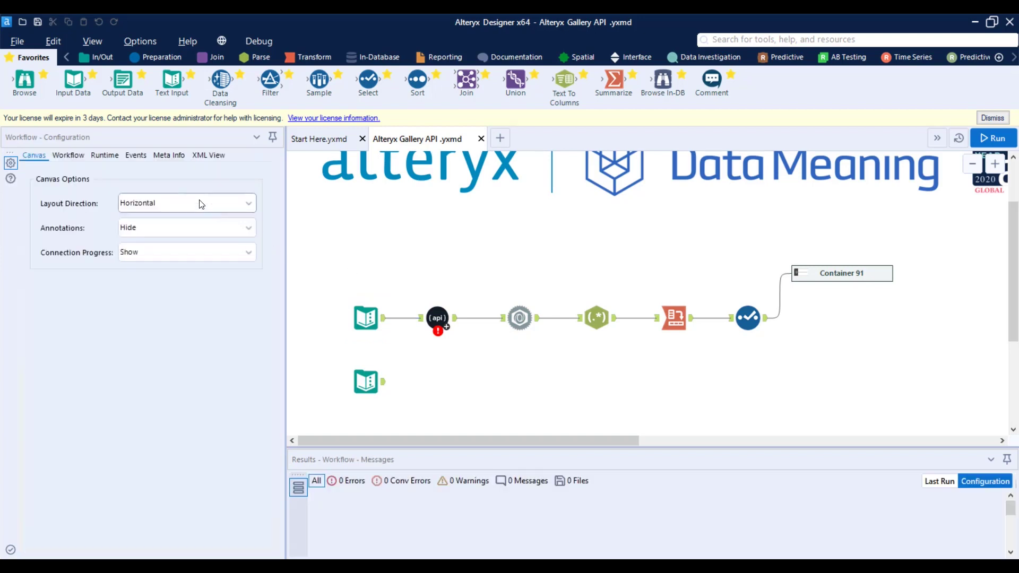
pyautogui.click(62, 156)
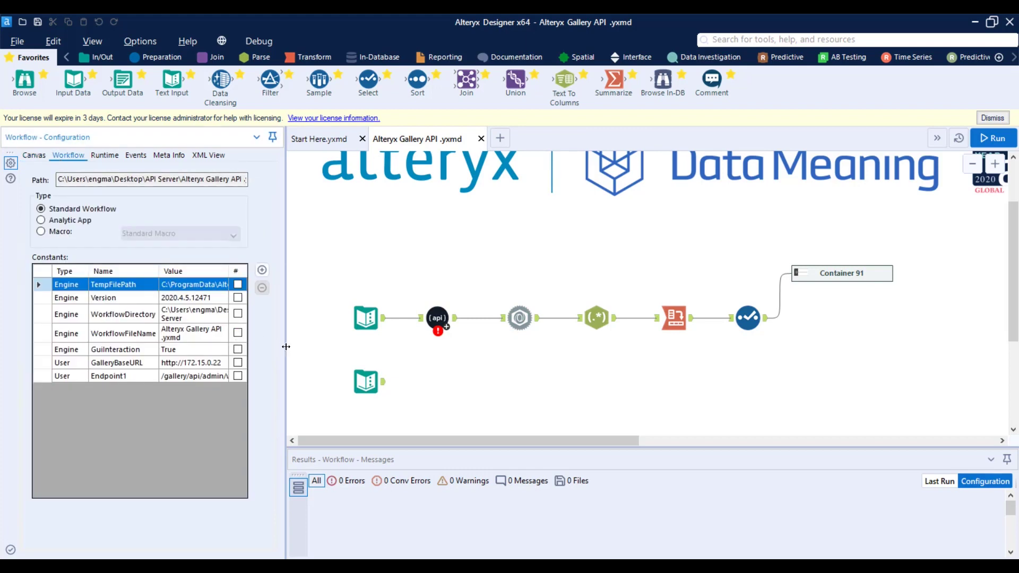
pyautogui.moveTo(287, 348); pyautogui.dragTo(377, 350)
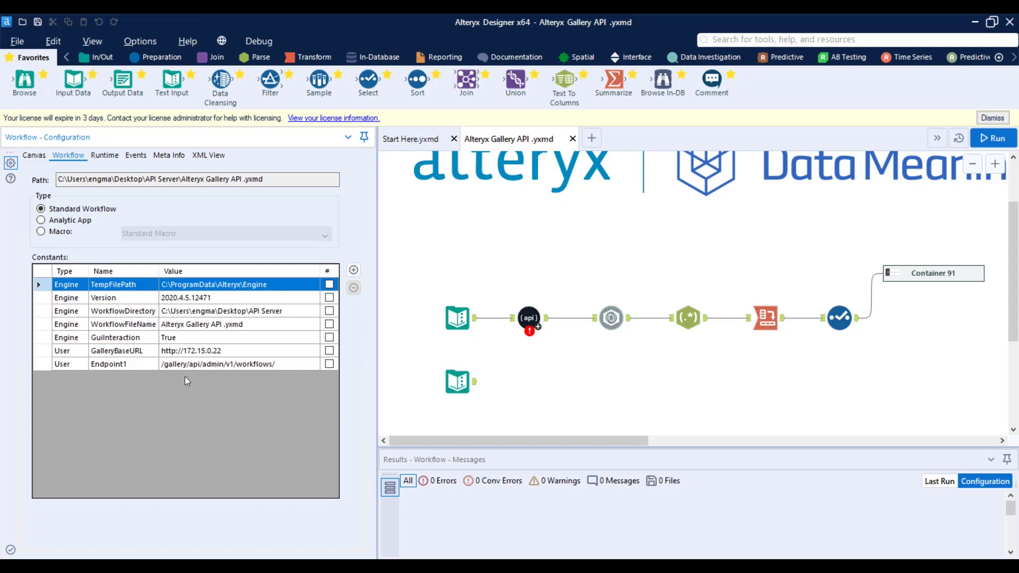
# - Review the Gallery API endpoints table and constants, then the API Runner's URL, key and secret
pyautogui.click(455, 380)
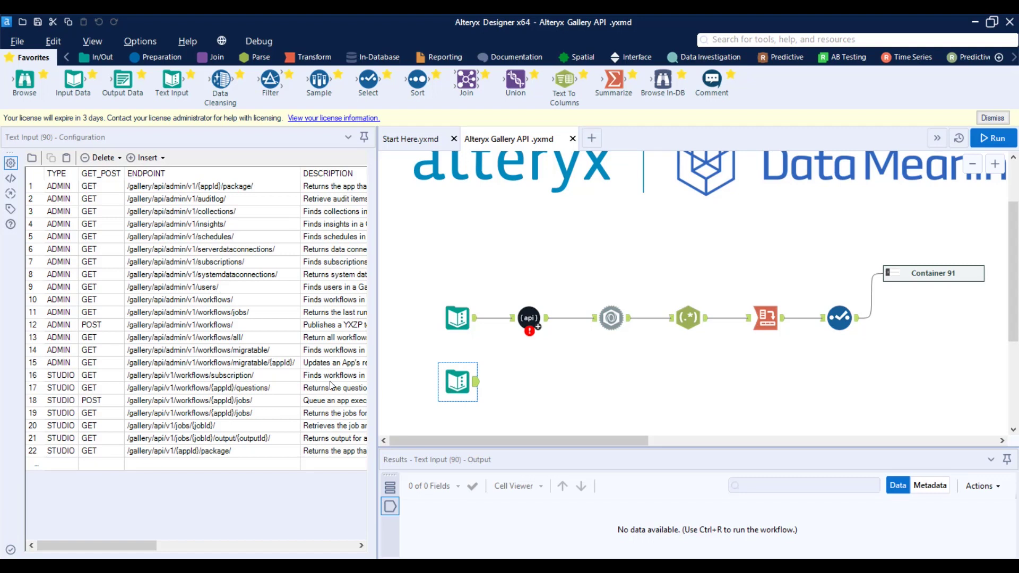
pyautogui.click(406, 262)
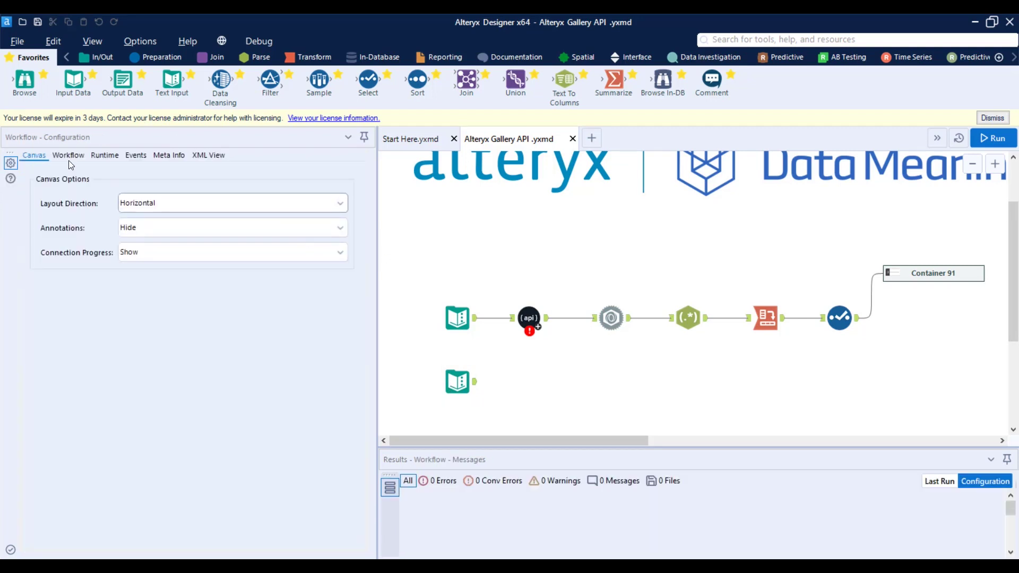
pyautogui.click(69, 157)
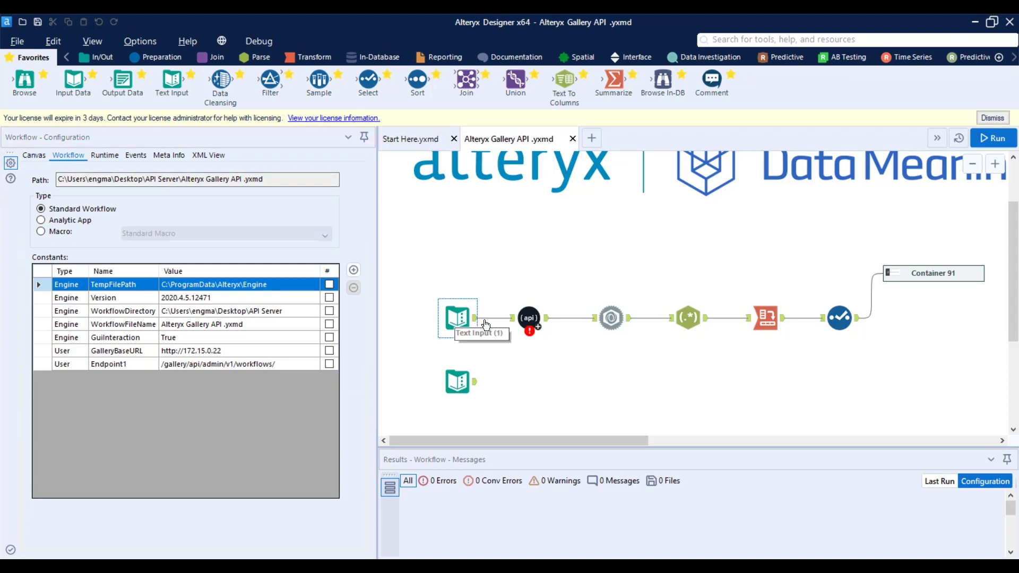
pyautogui.click(531, 320)
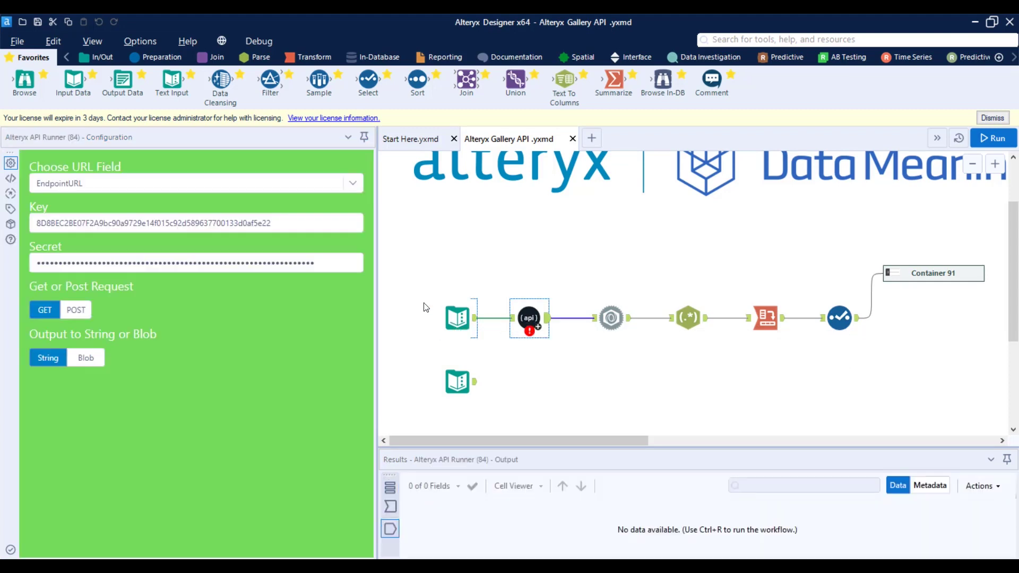
pyautogui.click(343, 260)
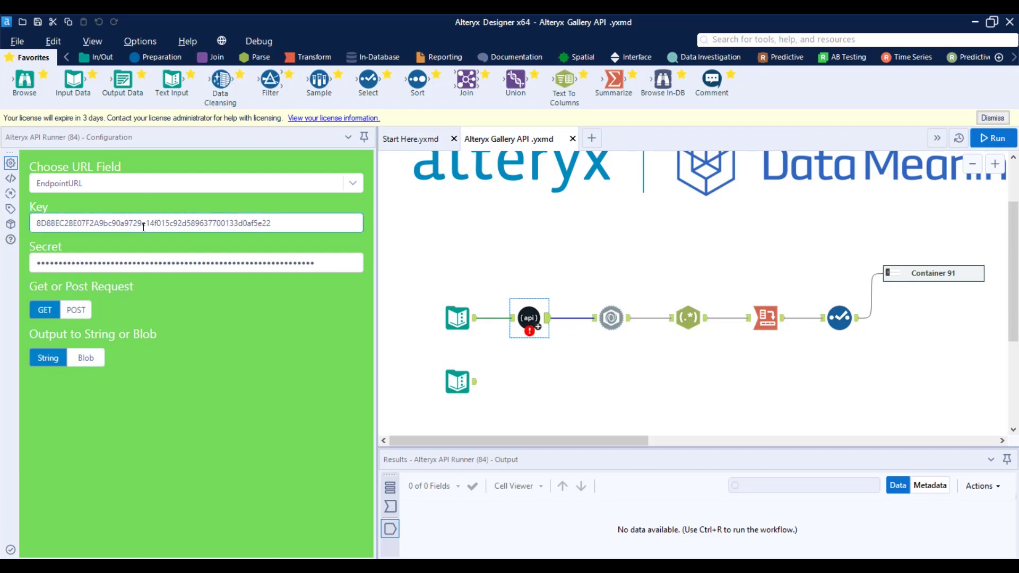
pyautogui.click(458, 382)
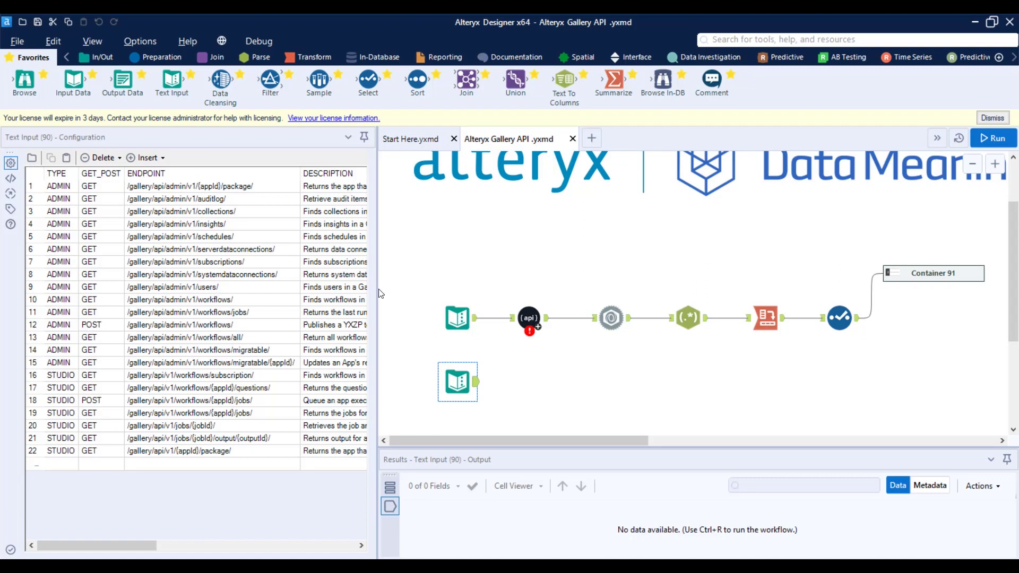
pyautogui.moveTo(380, 291); pyautogui.dragTo(436, 290)
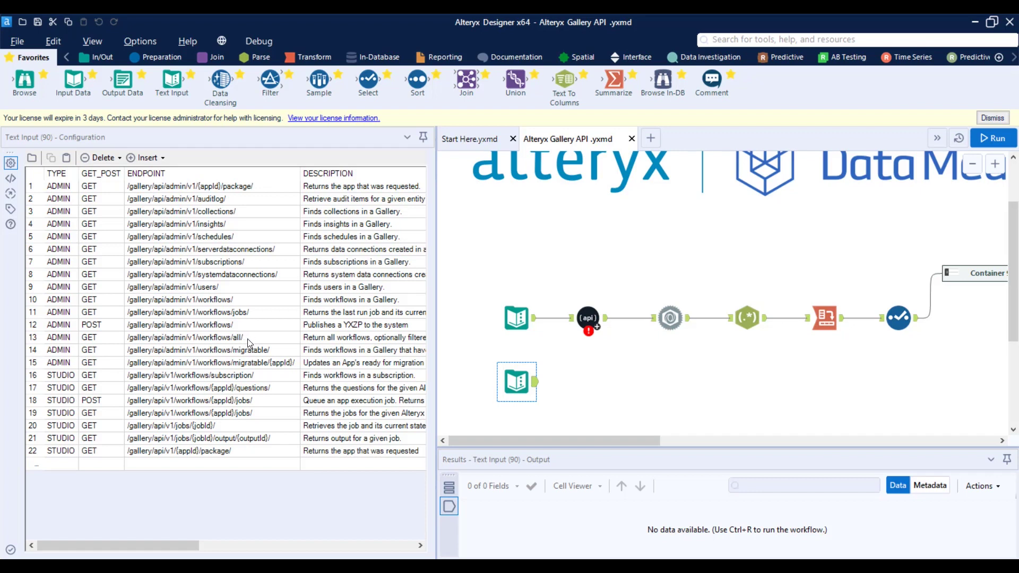
pyautogui.click(234, 302)
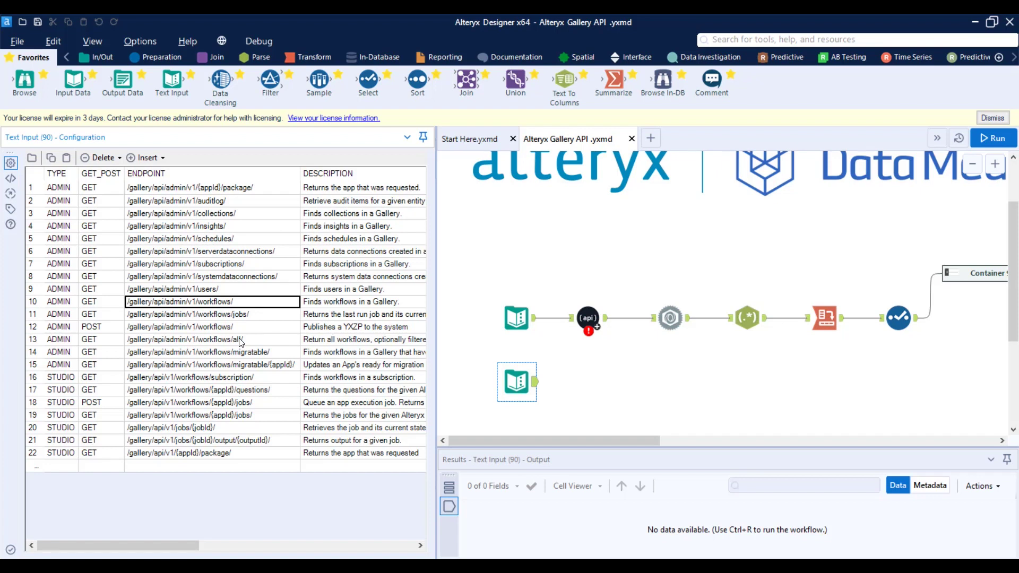
pyautogui.click(240, 340)
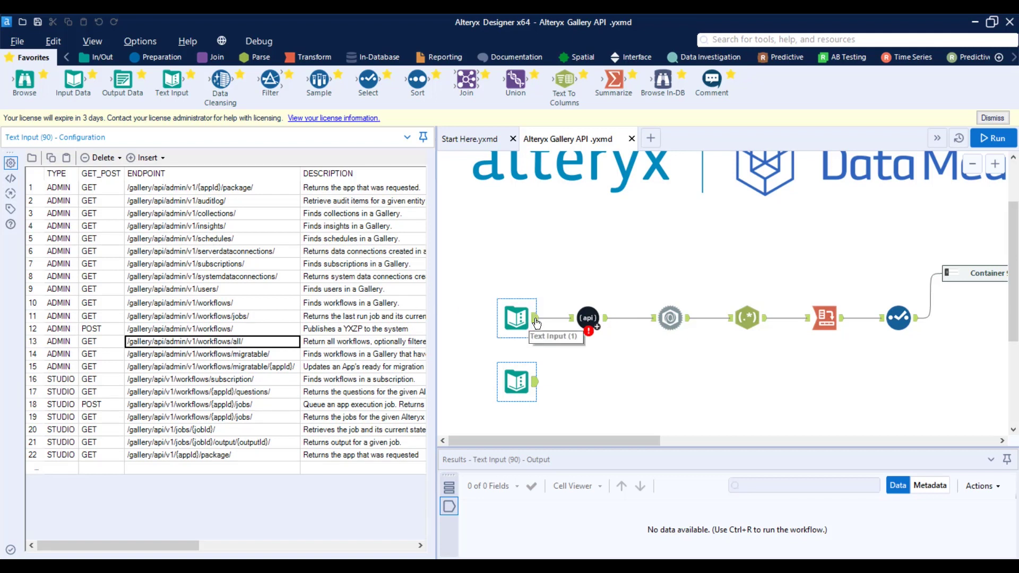
pyautogui.click(601, 313)
pyautogui.click(86, 259)
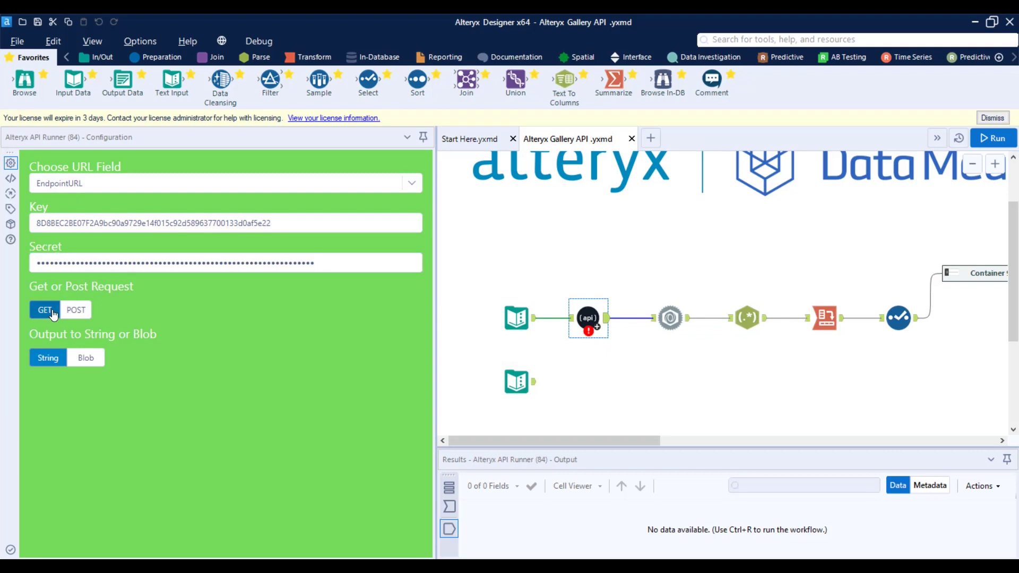
pyautogui.click(514, 381)
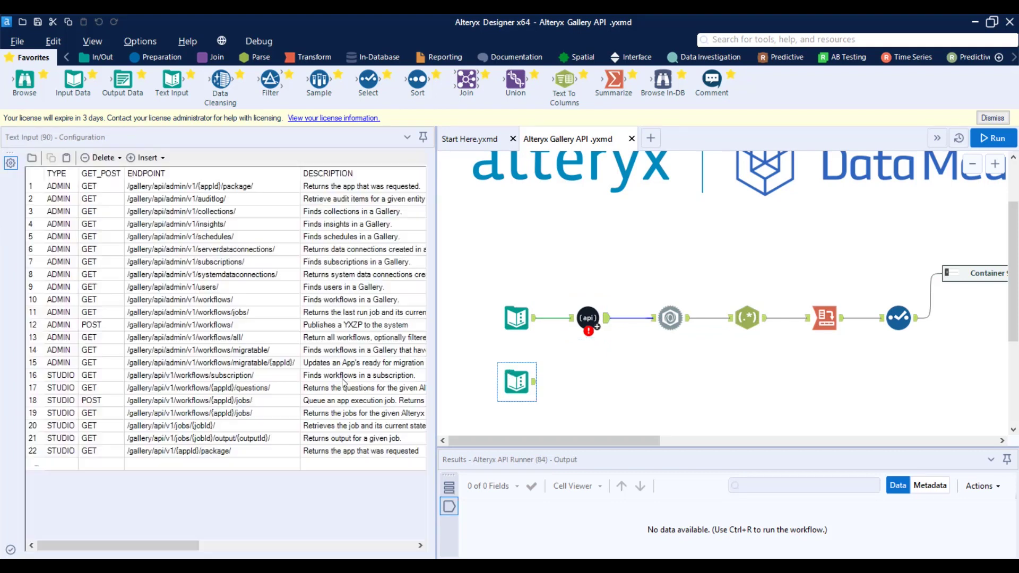
pyautogui.click(588, 318)
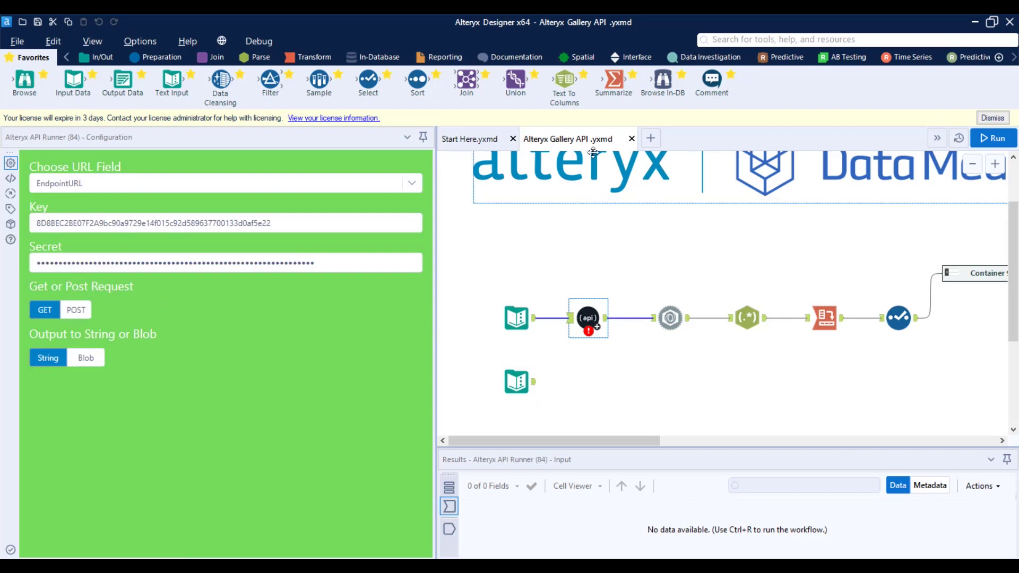
# - Inspect the JSON Parse settings, then RegEx (58) splitting JSON_Name into Workflow and FieldHeader
pyautogui.click(670, 326)
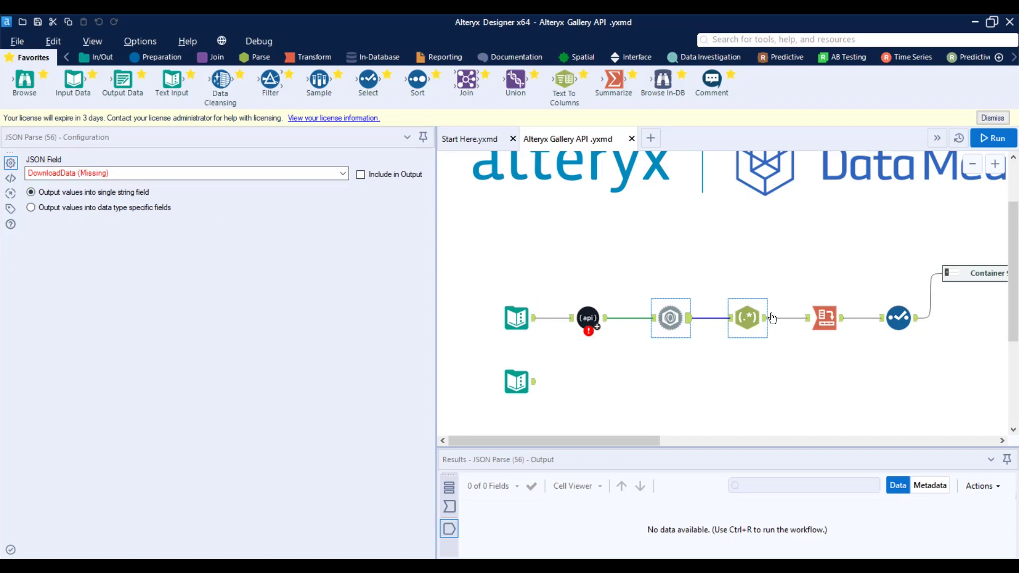
pyautogui.click(749, 319)
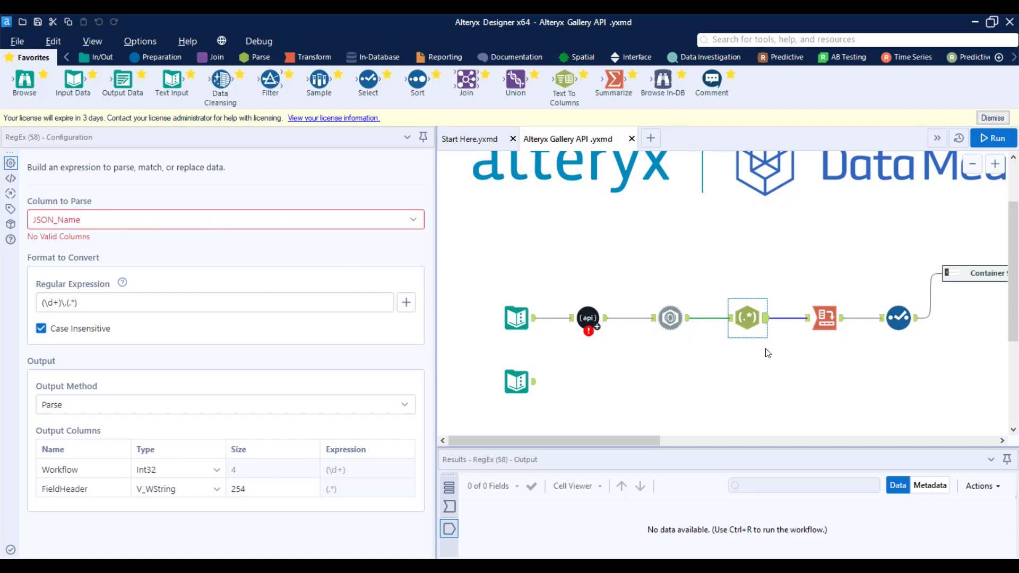
pyautogui.moveTo(608, 438); pyautogui.dragTo(675, 438)
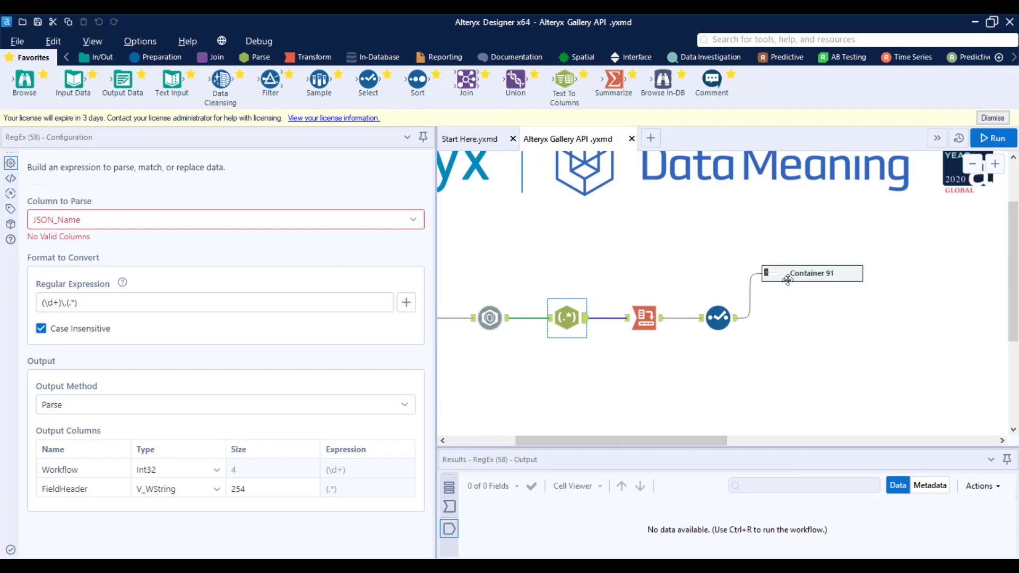
pyautogui.moveTo(666, 440); pyautogui.dragTo(604, 451)
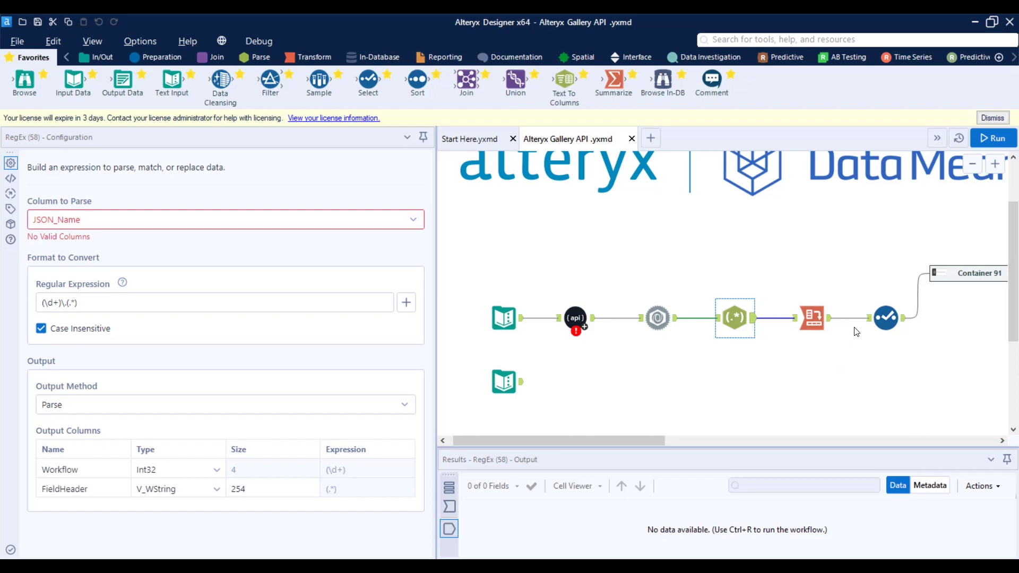
pyautogui.click(990, 137)
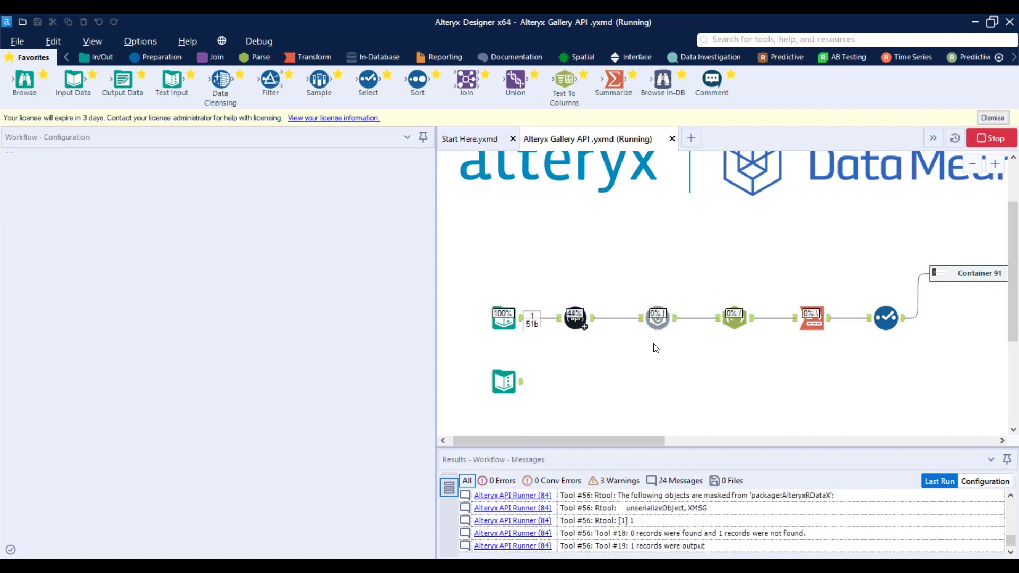
# - Inspect the RegEx and JSON Parse results, then resize the Results pane so the tools show
pyautogui.click(719, 332)
pyautogui.click(631, 346)
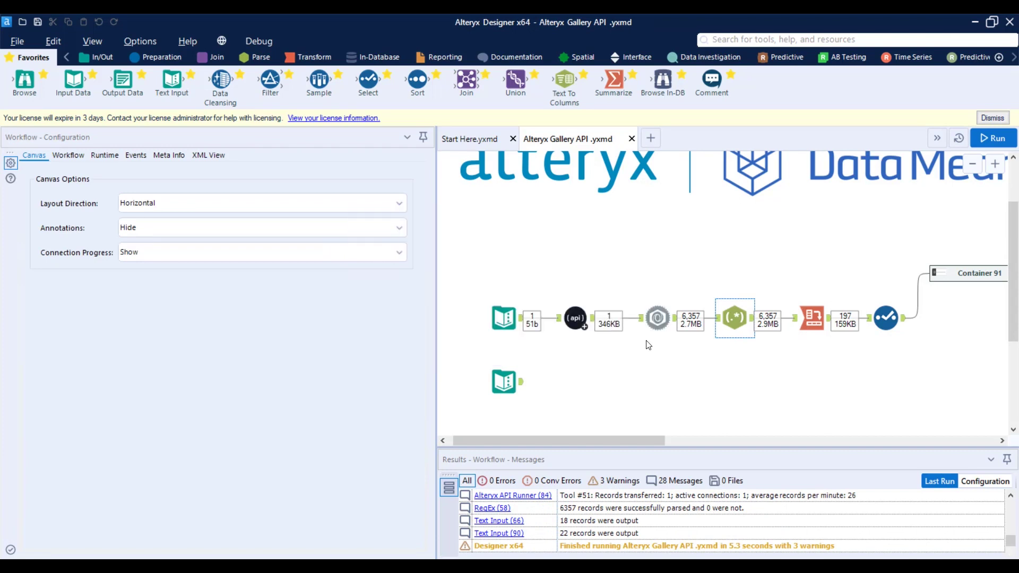
pyautogui.click(717, 320)
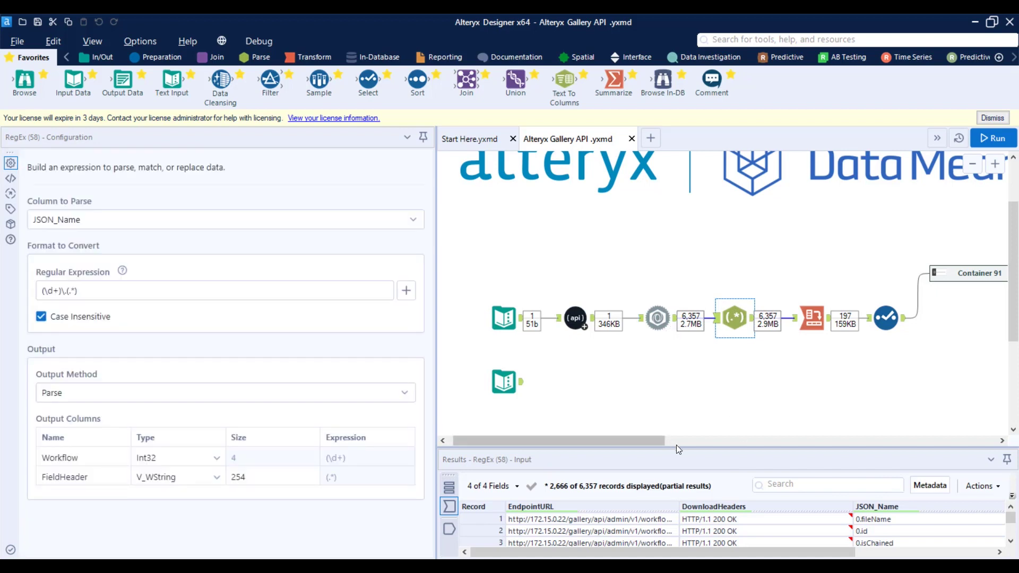
pyautogui.moveTo(677, 448); pyautogui.dragTo(690, 419)
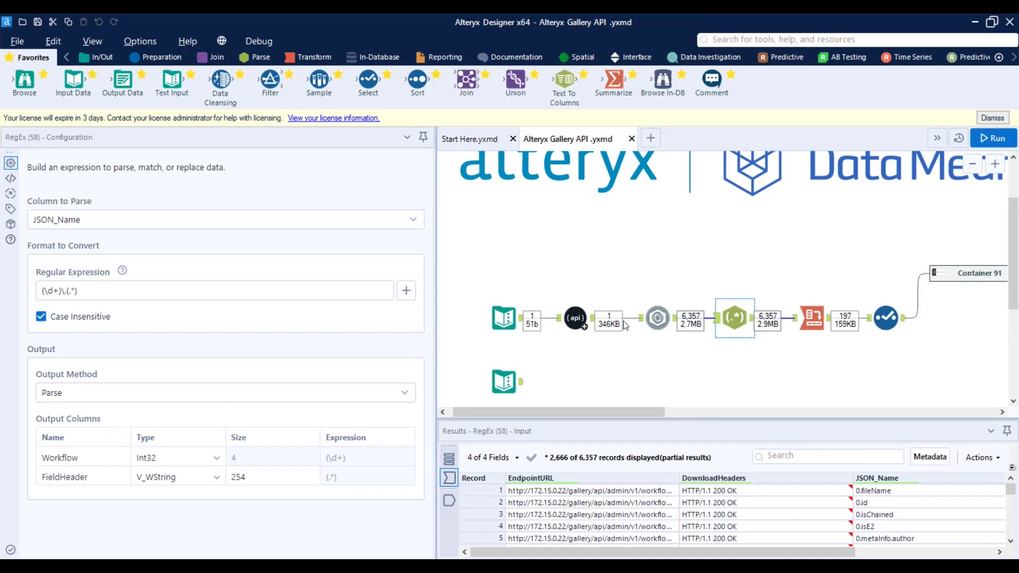
pyautogui.click(658, 319)
pyautogui.moveTo(789, 551); pyautogui.dragTo(932, 550)
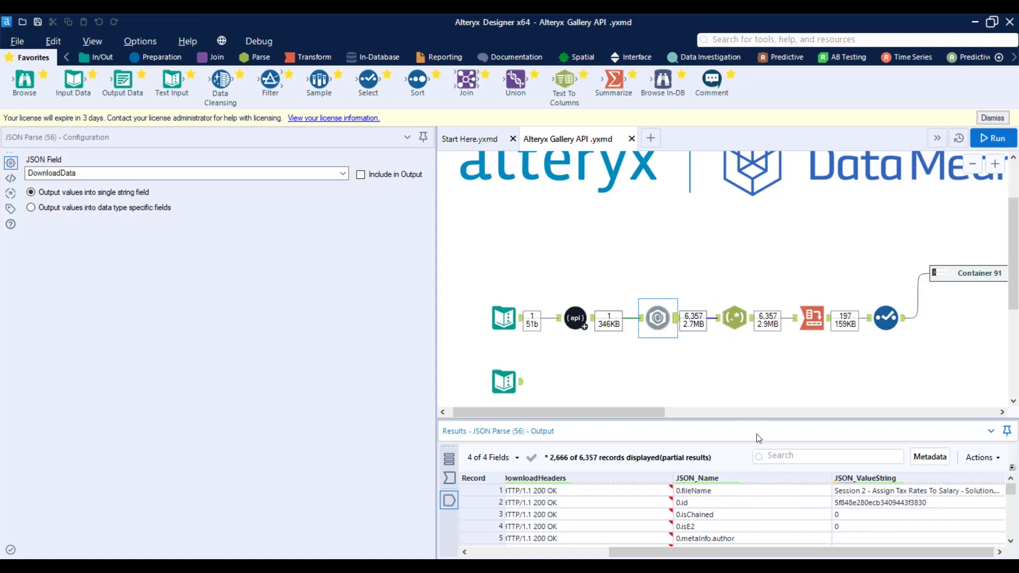
pyautogui.moveTo(756, 420); pyautogui.dragTo(785, 289)
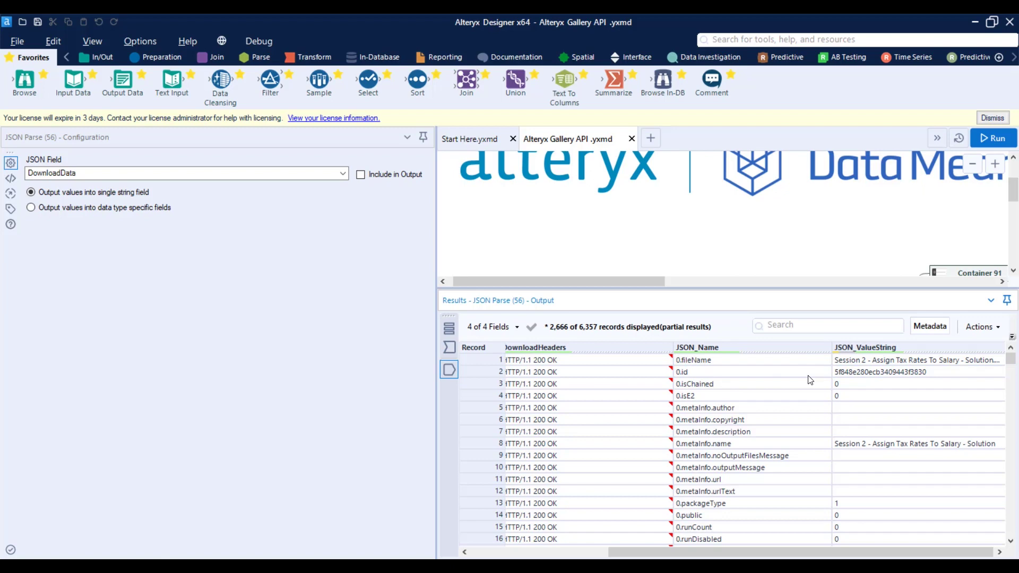
pyautogui.scroll(-1, 808, 384)
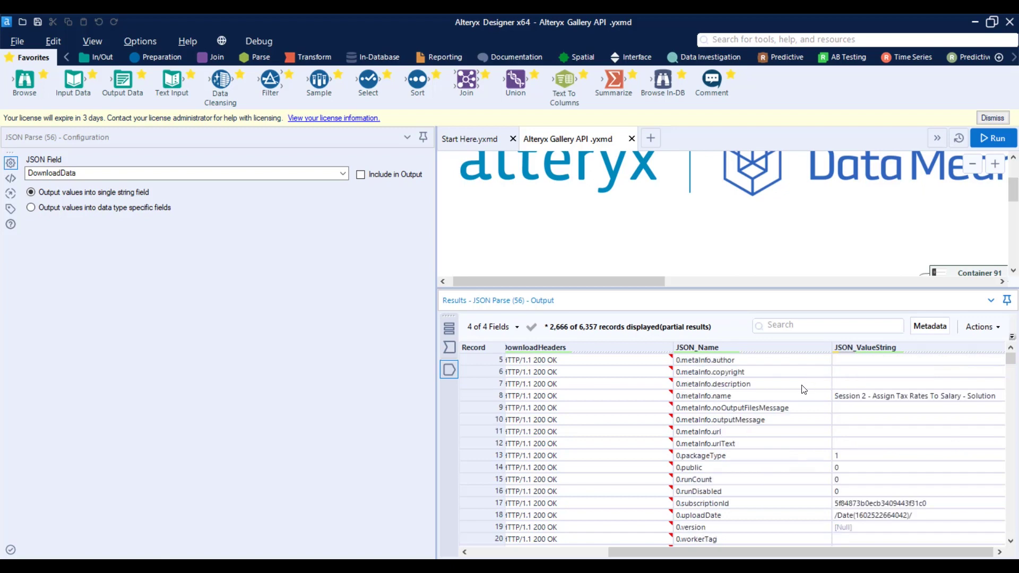
pyautogui.scroll(-1, 803, 389)
pyautogui.scroll(-2, 803, 389)
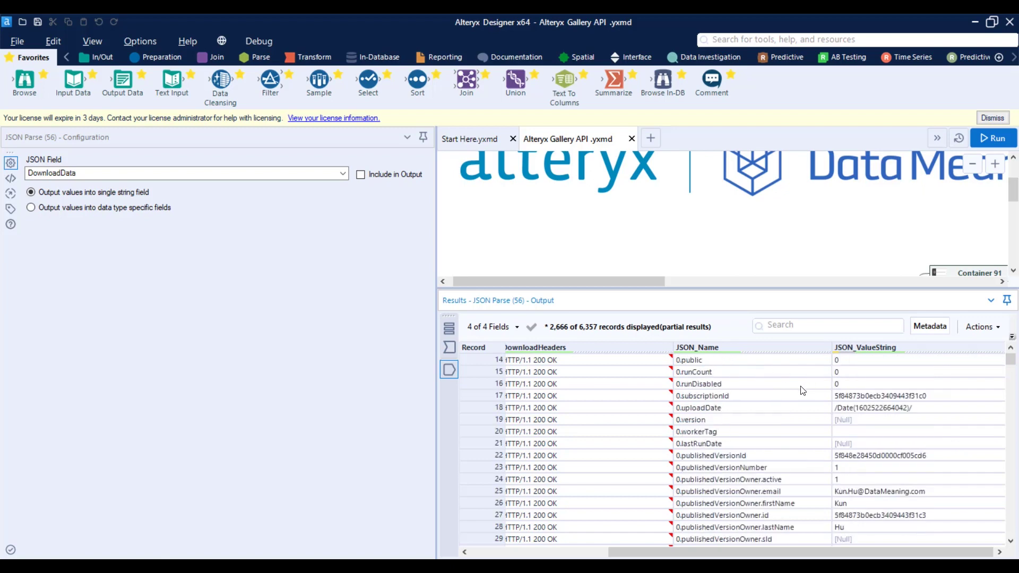
pyautogui.scroll(1, 801, 392)
pyautogui.scroll(1, 752, 362)
pyautogui.scroll(1, 752, 382)
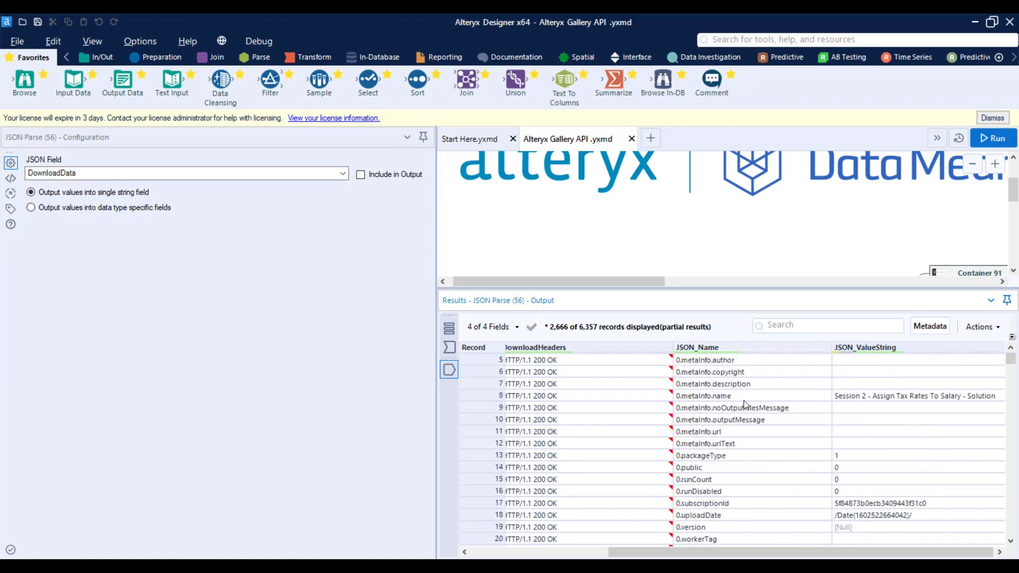
pyautogui.scroll(1, 750, 405)
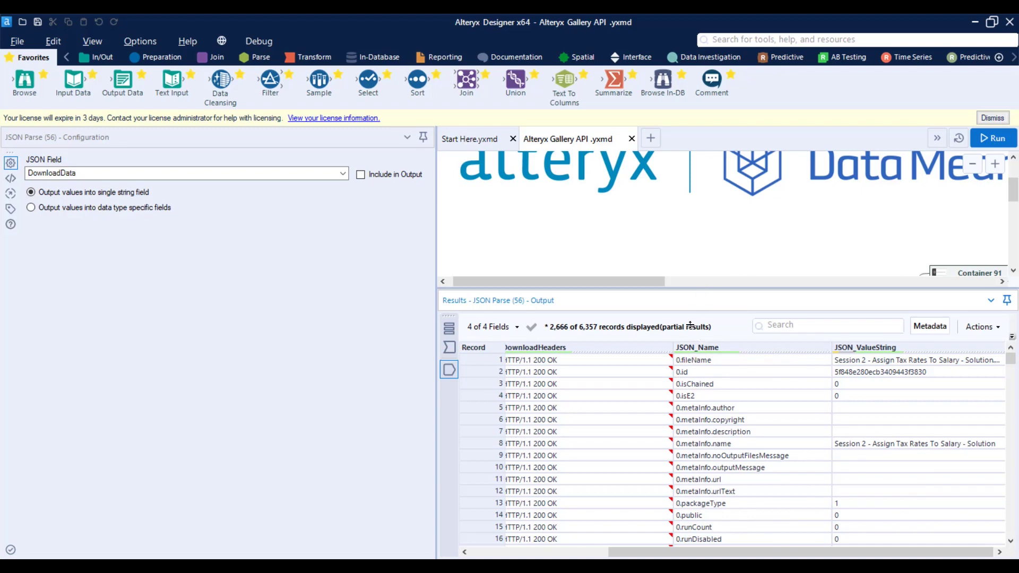
pyautogui.moveTo(690, 326); pyautogui.dragTo(692, 413)
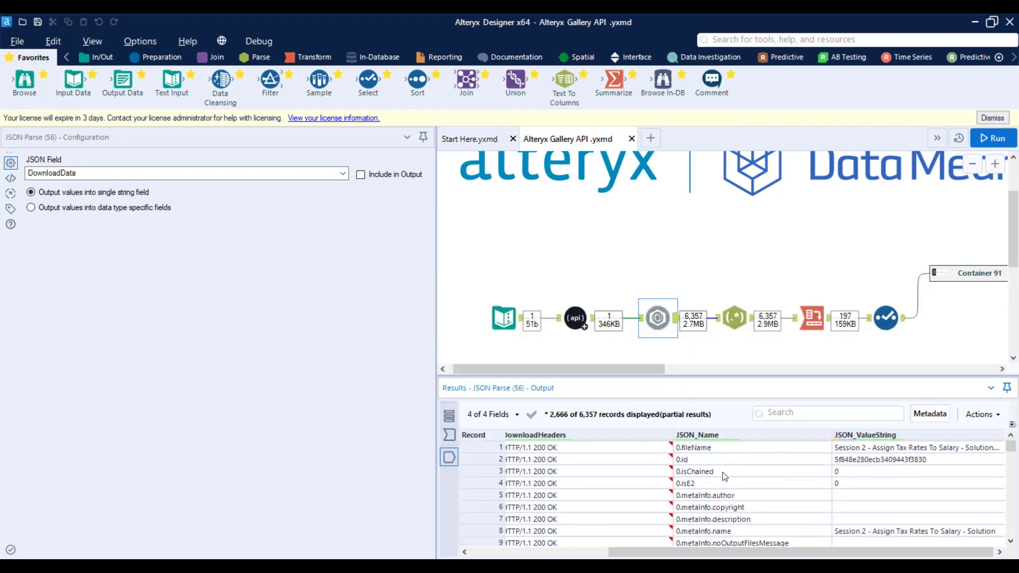
pyautogui.scroll(-3, 723, 477)
pyautogui.scroll(-2, 723, 477)
pyautogui.scroll(-2, 723, 478)
pyautogui.scroll(-4, 722, 481)
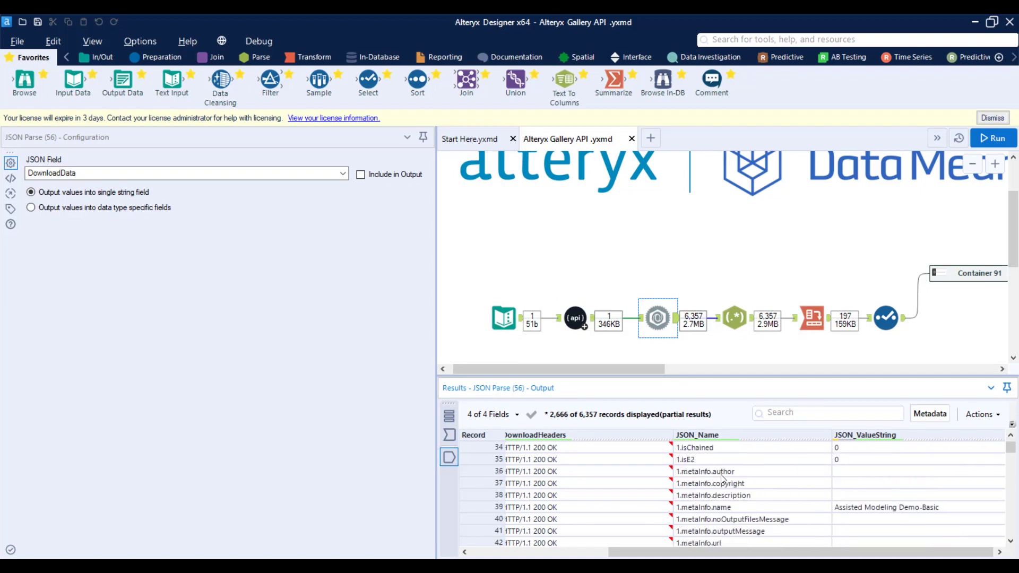
# - Open RegEx (58) and review its (\d+)\.(.*) expression applied to JSON_Name
pyautogui.click(735, 319)
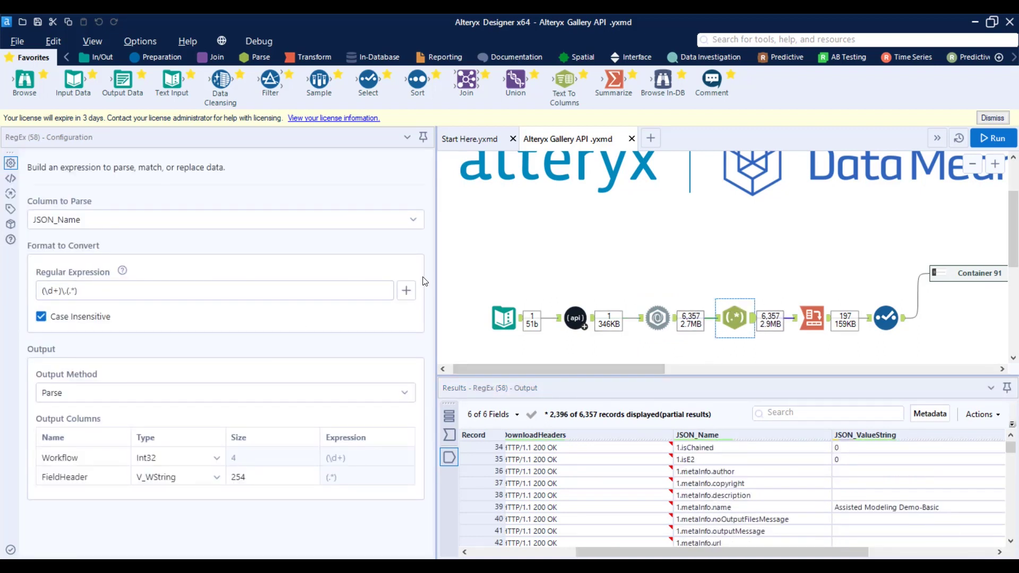
pyautogui.moveTo(787, 554); pyautogui.dragTo(916, 554)
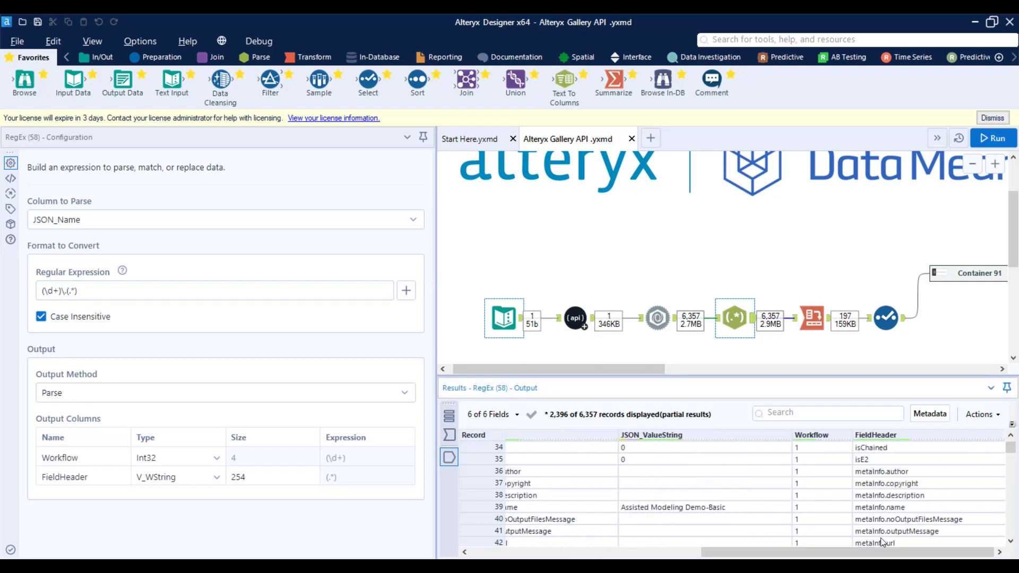
pyautogui.click(62, 291)
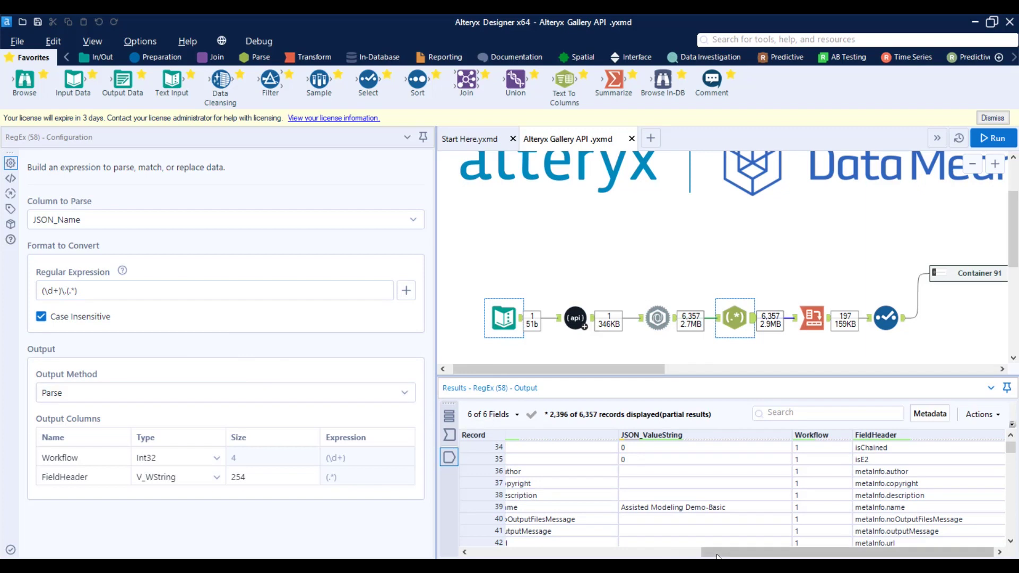
pyautogui.moveTo(722, 553); pyautogui.dragTo(672, 548)
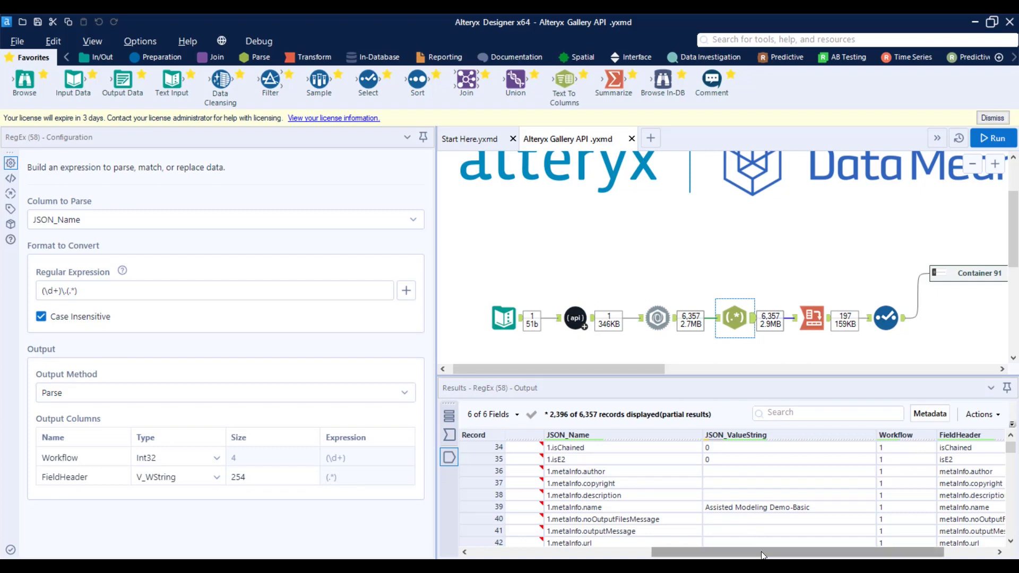
pyautogui.moveTo(820, 551); pyautogui.dragTo(871, 543)
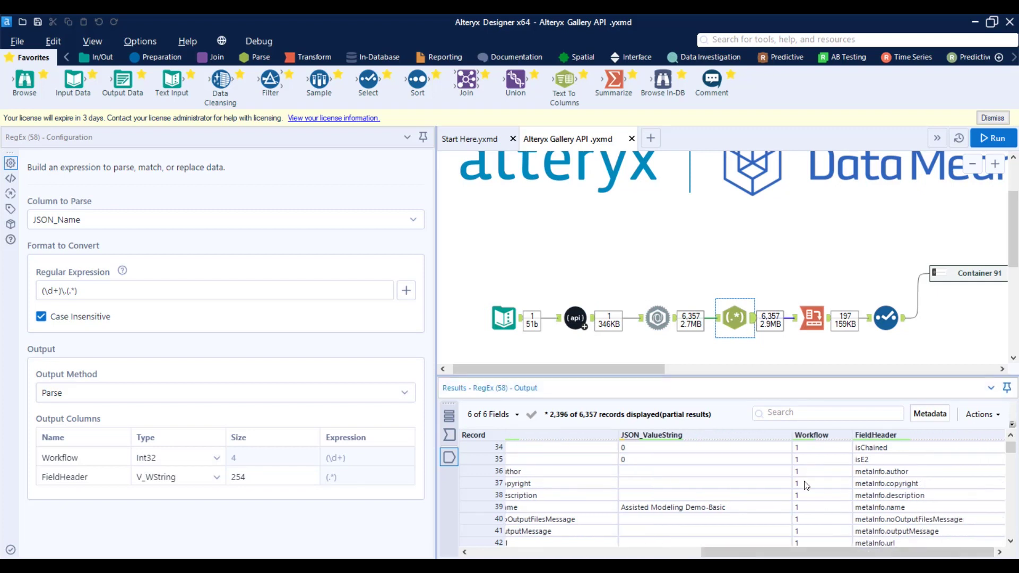
pyautogui.scroll(3, 889, 497)
pyautogui.scroll(4, 890, 496)
pyautogui.scroll(4, 876, 477)
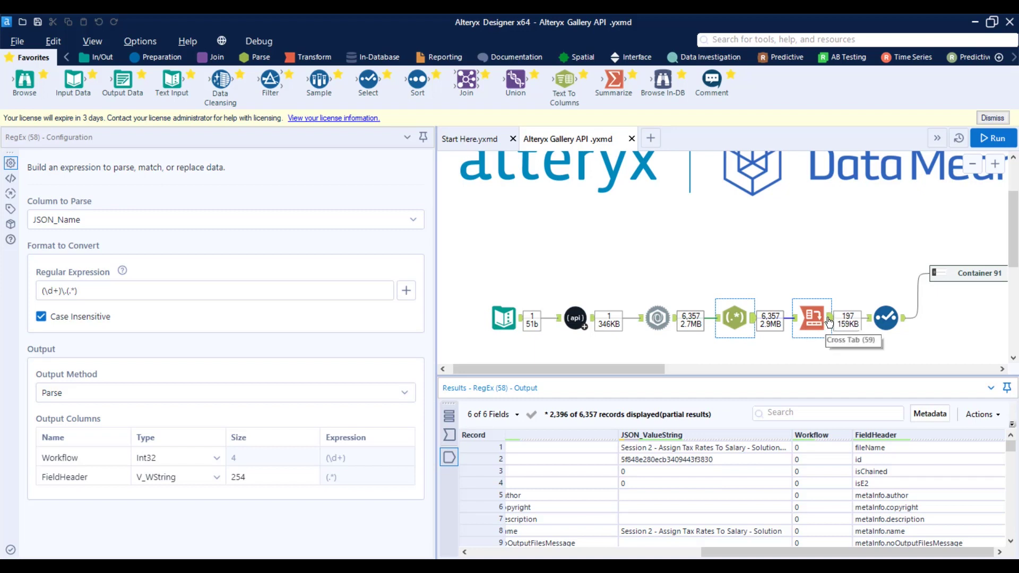
# - Review the Cross Tab (59) pivot output, then the Select step keeping Workflow, fileName, id and metaInfo_name
pyautogui.click(816, 317)
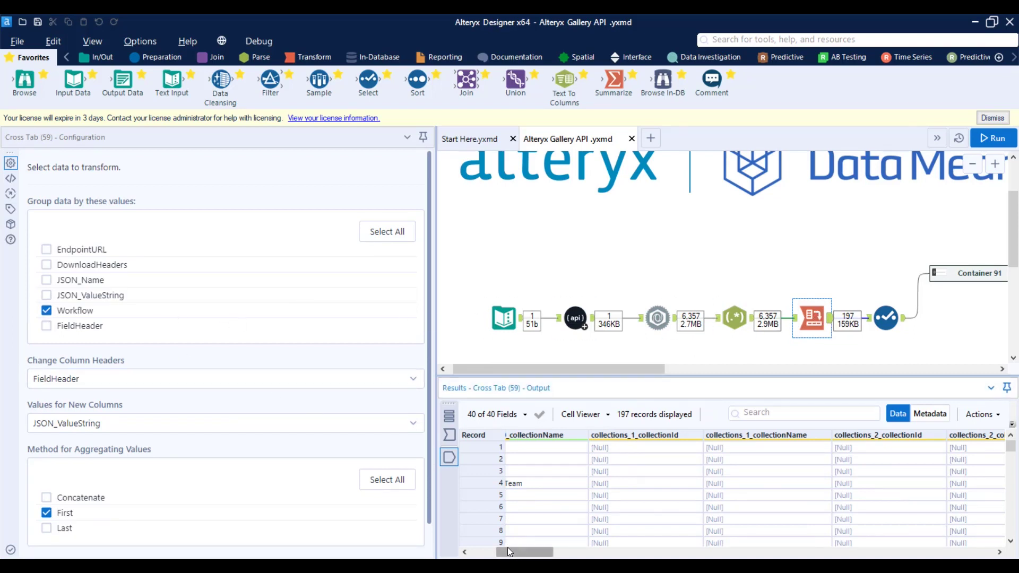
pyautogui.moveTo(507, 551); pyautogui.dragTo(454, 550)
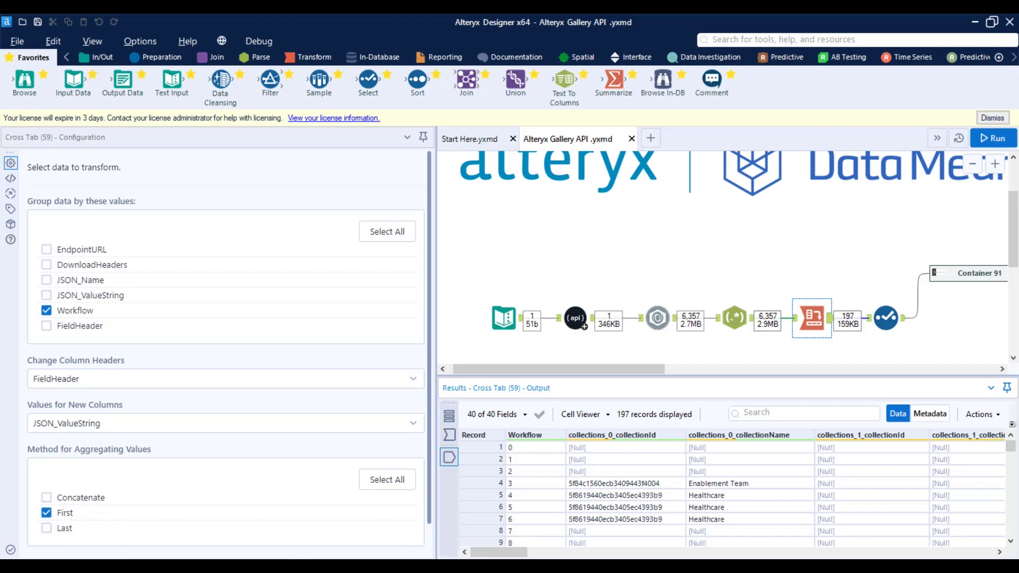
pyautogui.moveTo(499, 556)
pyautogui.mouseDown()
pyautogui.moveTo(554, 556)
pyautogui.moveTo(481, 555)
pyautogui.mouseUp()
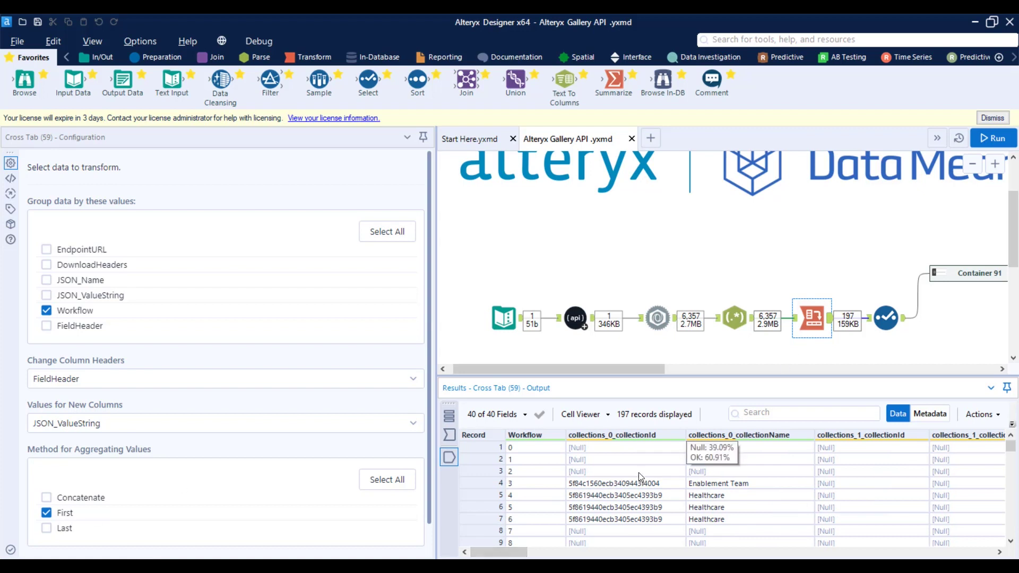
pyautogui.moveTo(502, 552)
pyautogui.mouseDown()
pyautogui.moveTo(866, 507)
pyautogui.moveTo(841, 545)
pyautogui.moveTo(959, 545)
pyautogui.moveTo(831, 555)
pyautogui.mouseUp()
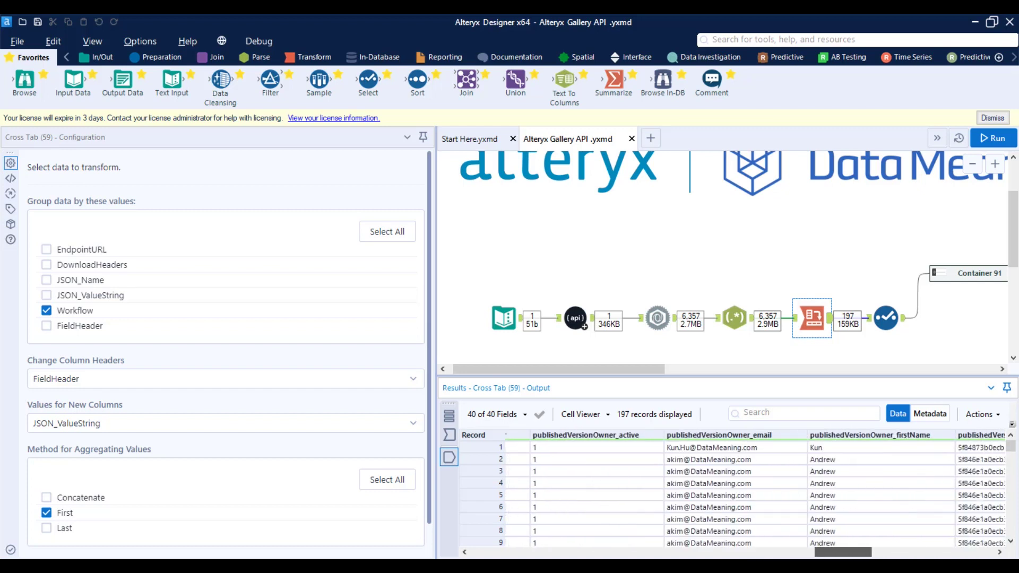
pyautogui.moveTo(840, 551); pyautogui.dragTo(688, 552)
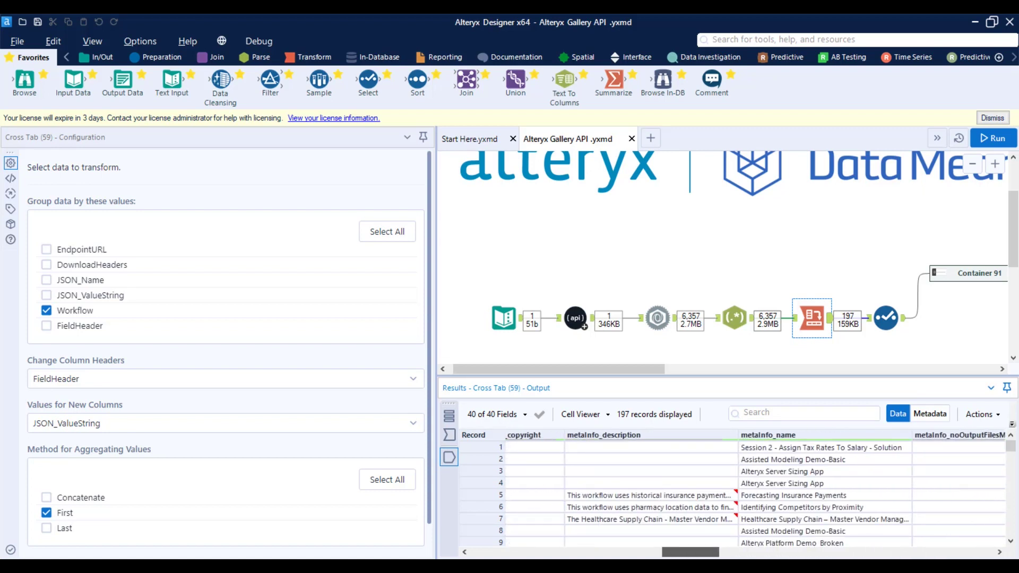
pyautogui.moveTo(691, 552); pyautogui.dragTo(601, 553)
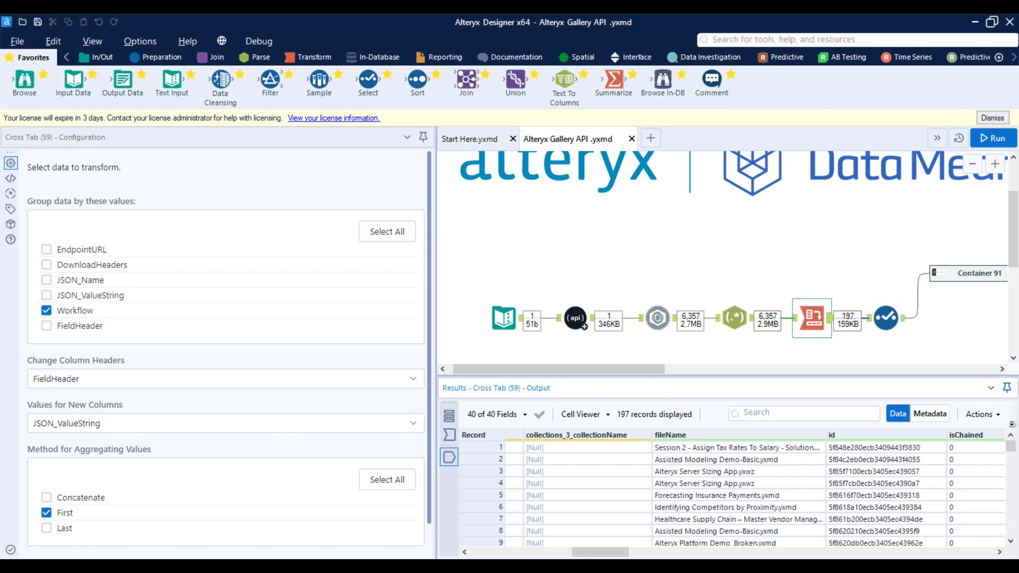
pyautogui.click(885, 319)
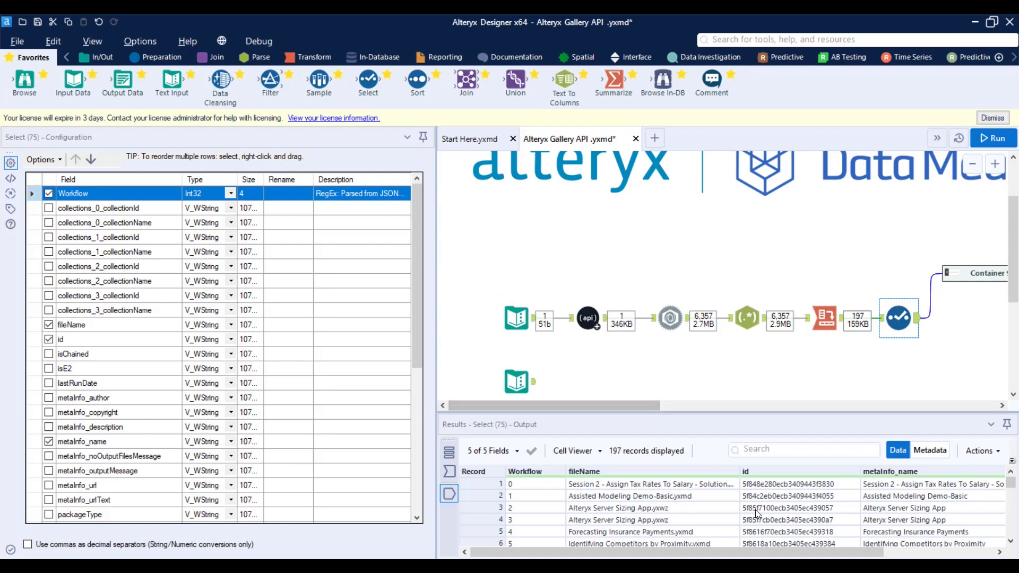
# - Scroll the Select output grid sideways and expand the download container on the canvas
pyautogui.moveTo(757, 552); pyautogui.dragTo(888, 550)
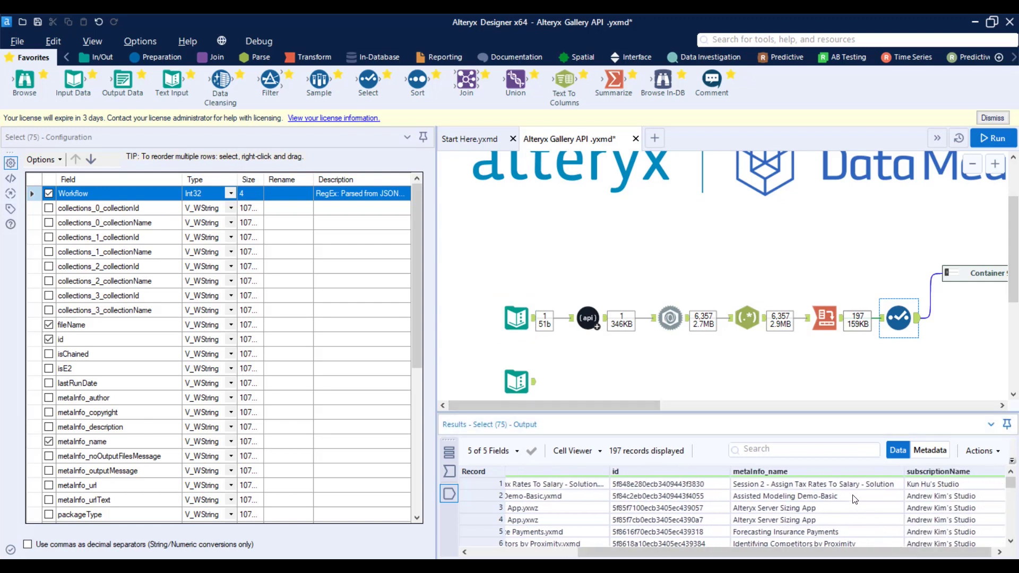
pyautogui.scroll(-2, 853, 500)
pyautogui.scroll(-1, 853, 500)
pyautogui.scroll(1, 852, 499)
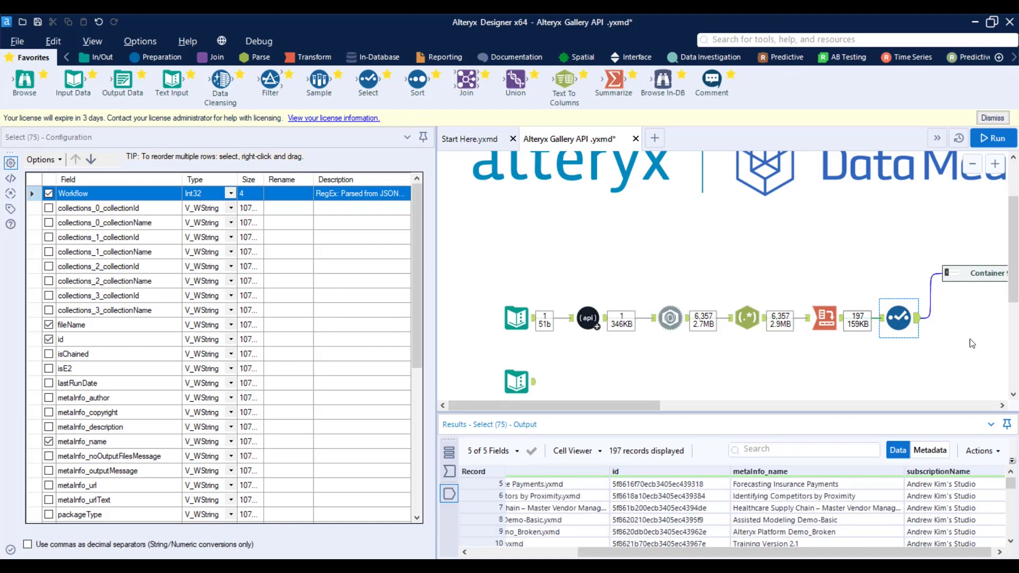
pyautogui.click(948, 273)
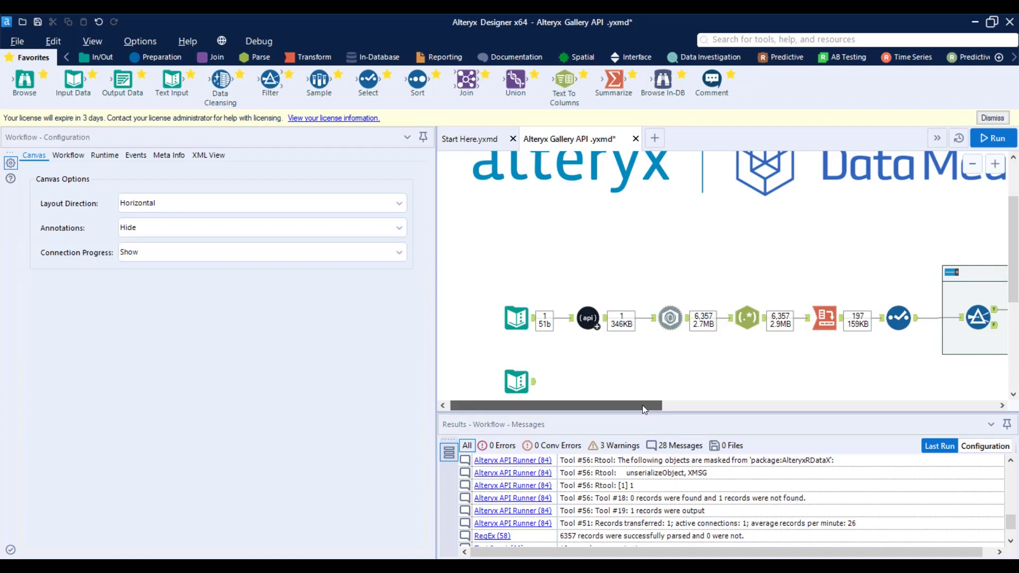
pyautogui.moveTo(642, 405); pyautogui.dragTo(778, 413)
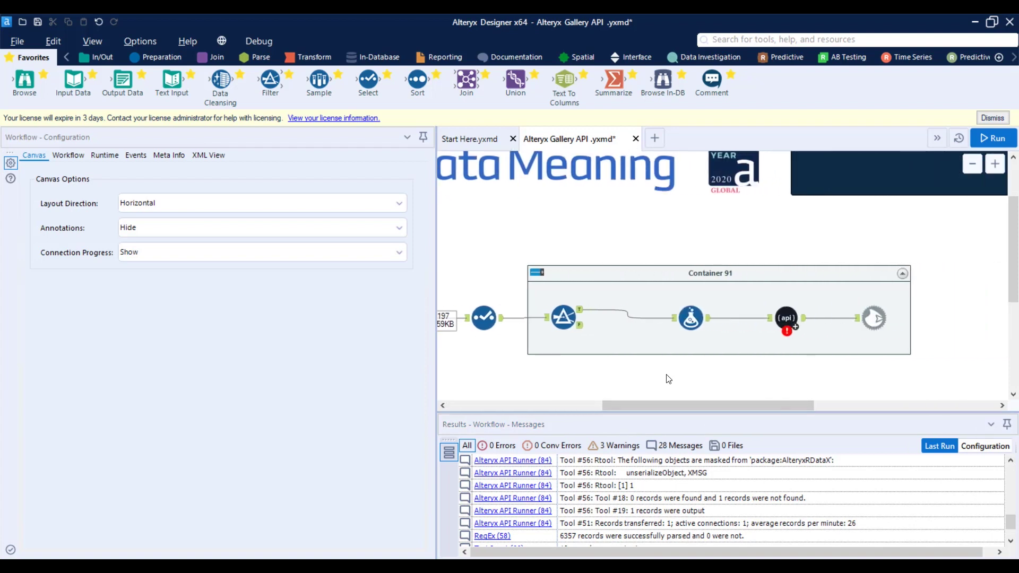
# - Check the Filter (85) condition keeping subscriptionName DATA SCIENCE, then the file-name Formula
pyautogui.click(563, 318)
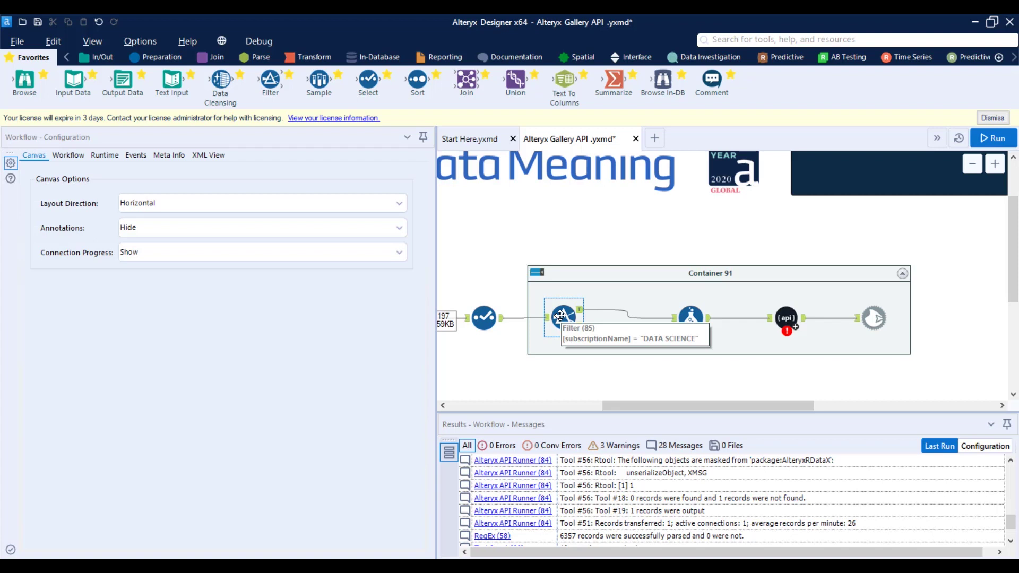
pyautogui.click(563, 317)
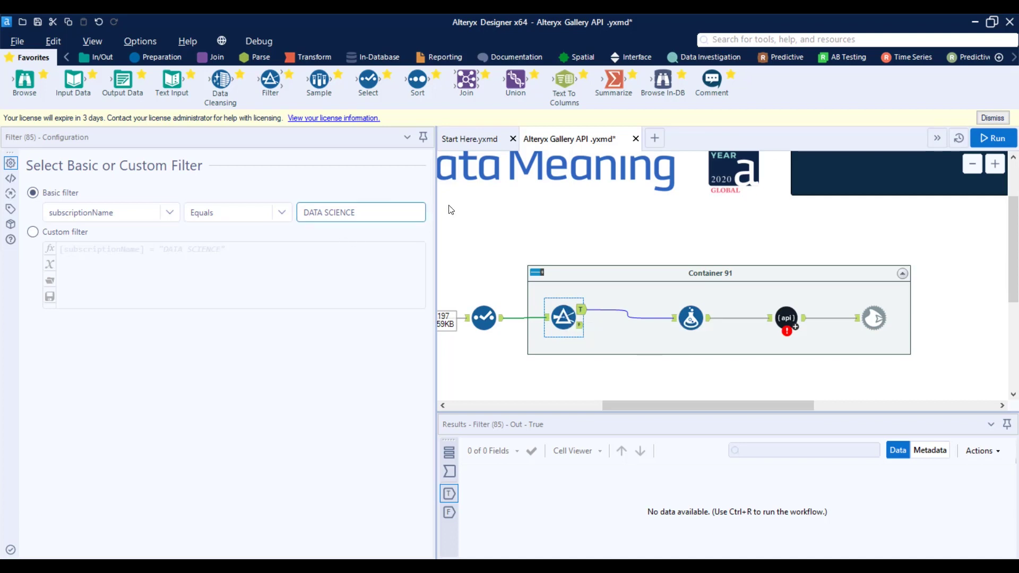
pyautogui.click(685, 317)
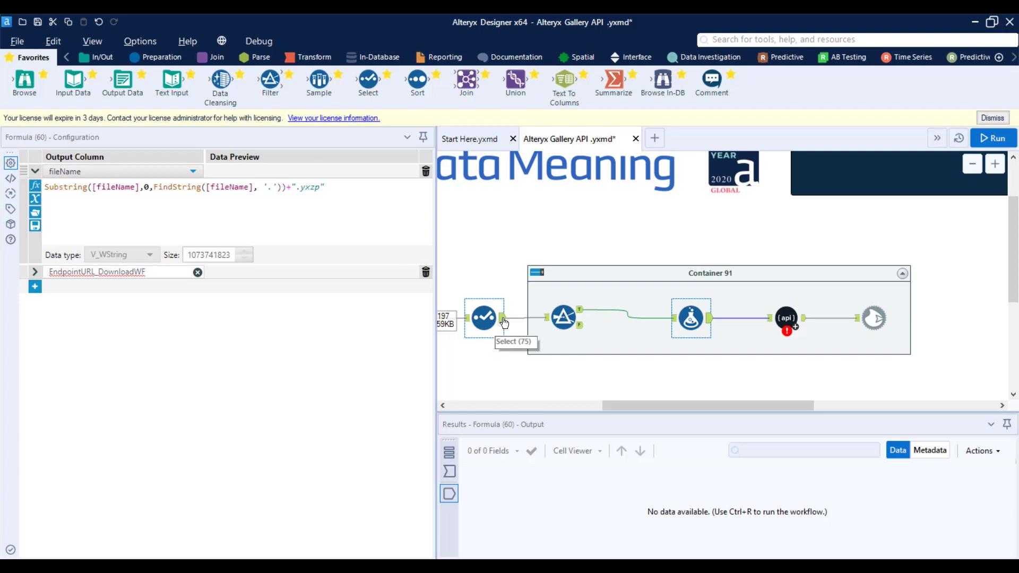
# - Auto-fit the fileName column in the Select (75) output grid to show full names
pyautogui.click(503, 322)
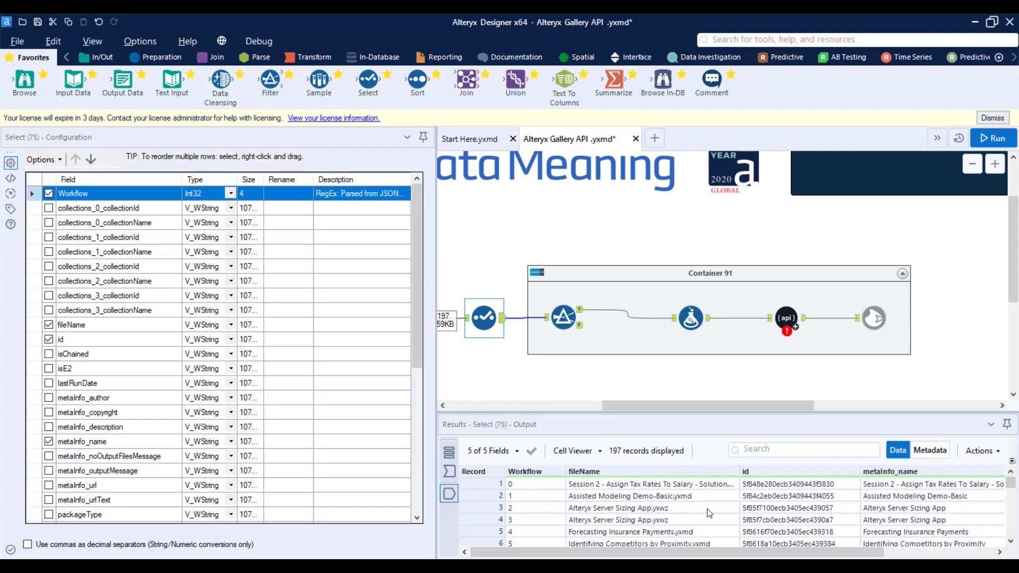
pyautogui.click(742, 472)
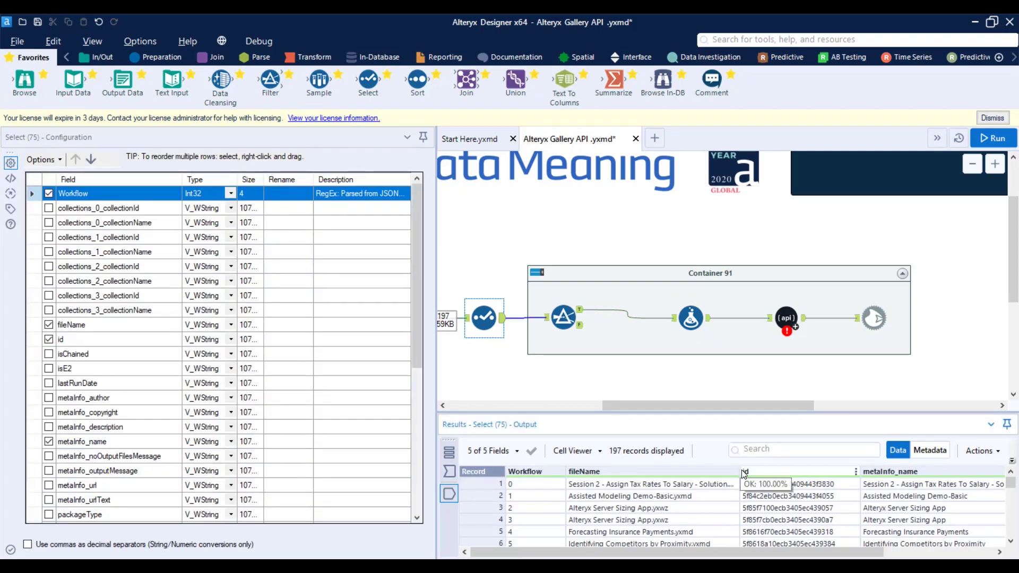
pyautogui.doubleClick(740, 471)
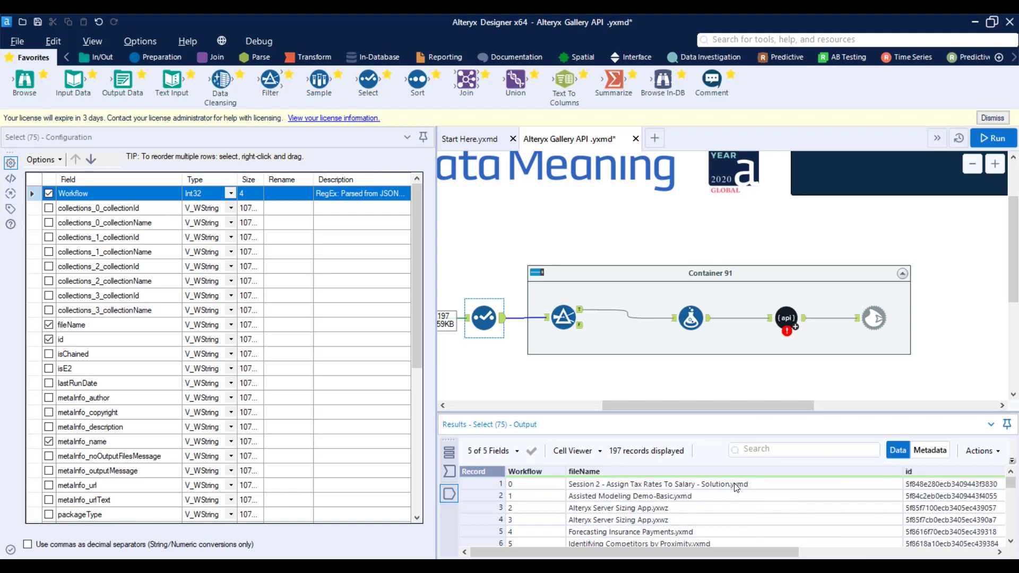
pyautogui.scroll(-4, 735, 488)
pyautogui.scroll(-3, 731, 489)
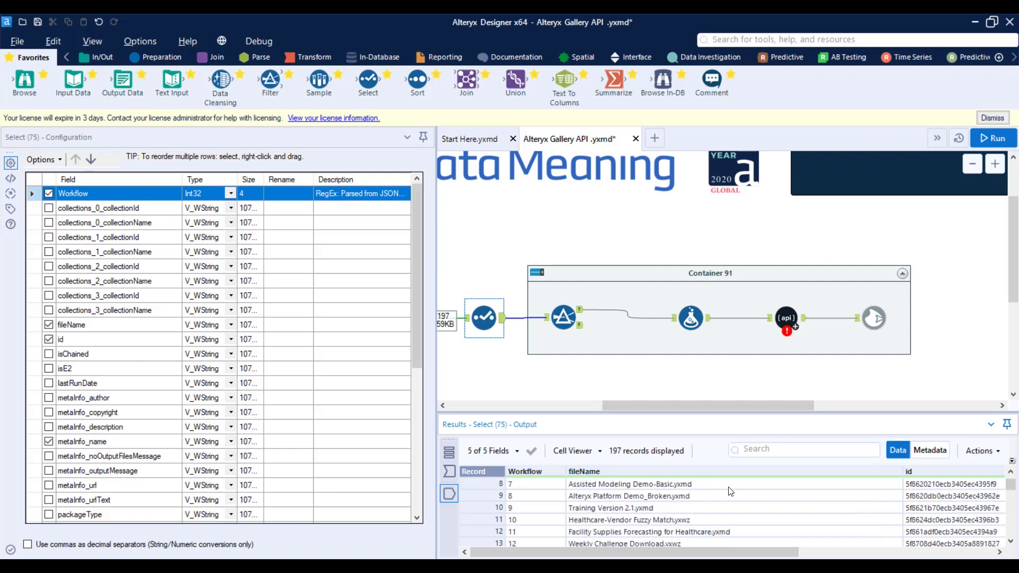
pyautogui.scroll(7, 721, 488)
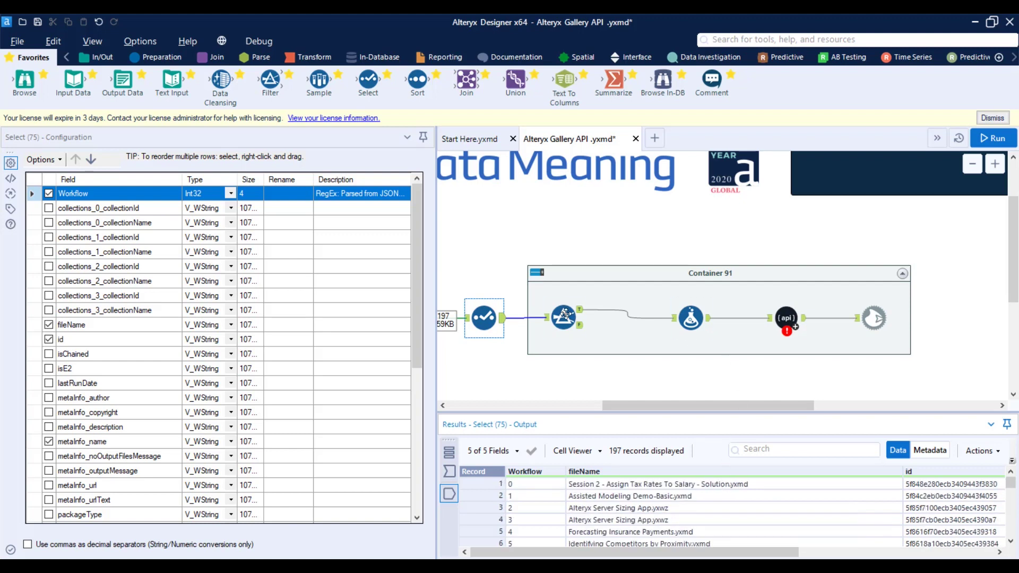
# - Review the Formula's .yxzp fileName and EndpointURL_DownloadWF expressions, then return to workflow settings
pyautogui.click(692, 317)
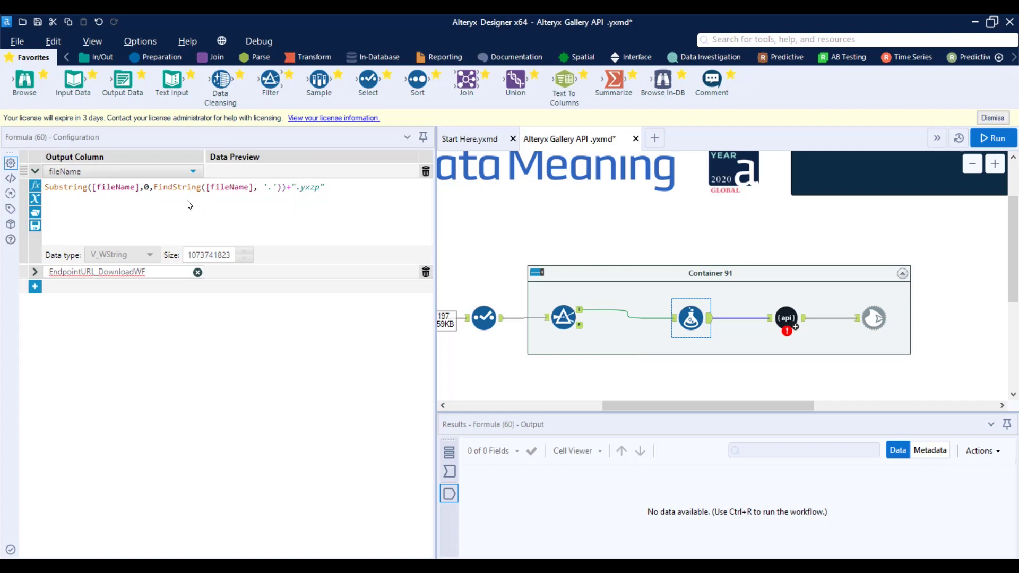
pyautogui.click(34, 271)
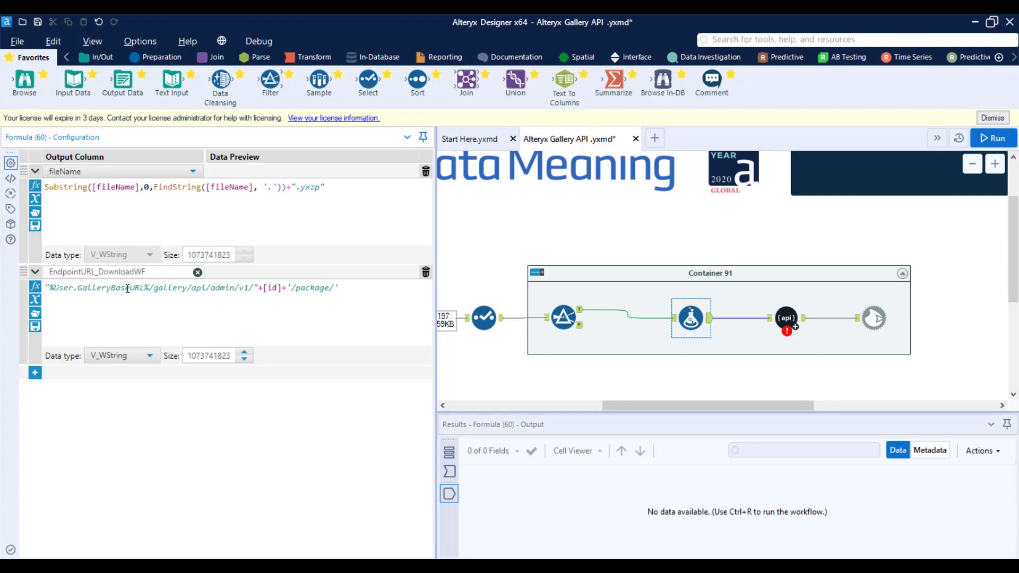
pyautogui.click(514, 232)
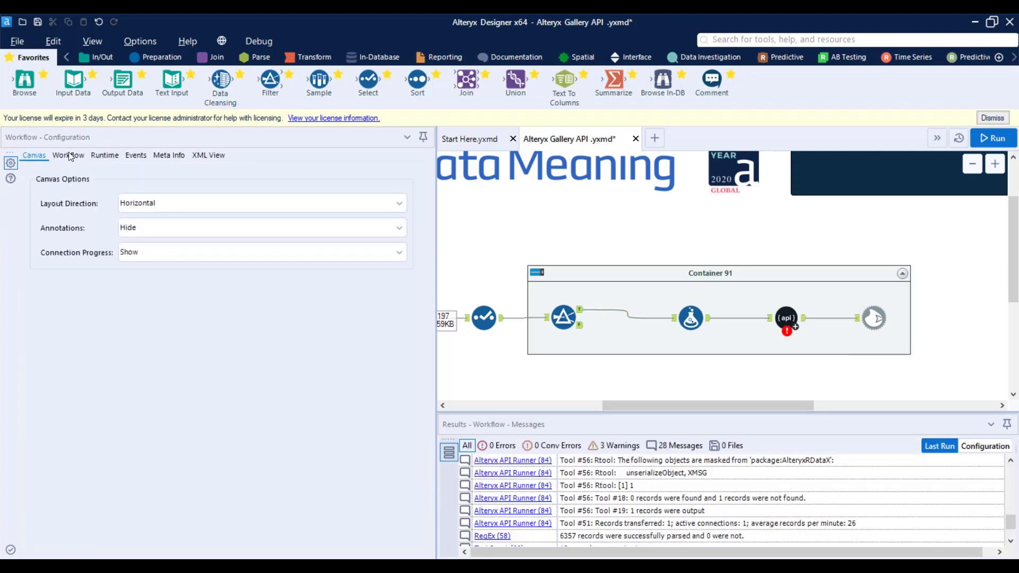
# - Review the EndpointURL_DownloadWF formula, the DATA SCIENCE filter condition and the Select tool's 197-record output
pyautogui.click(682, 315)
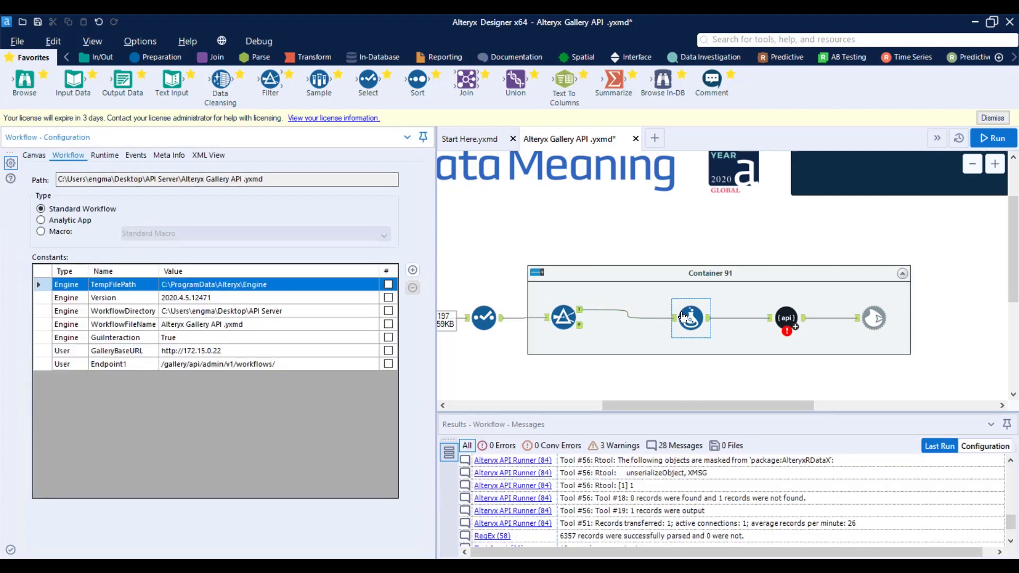
pyautogui.click(35, 272)
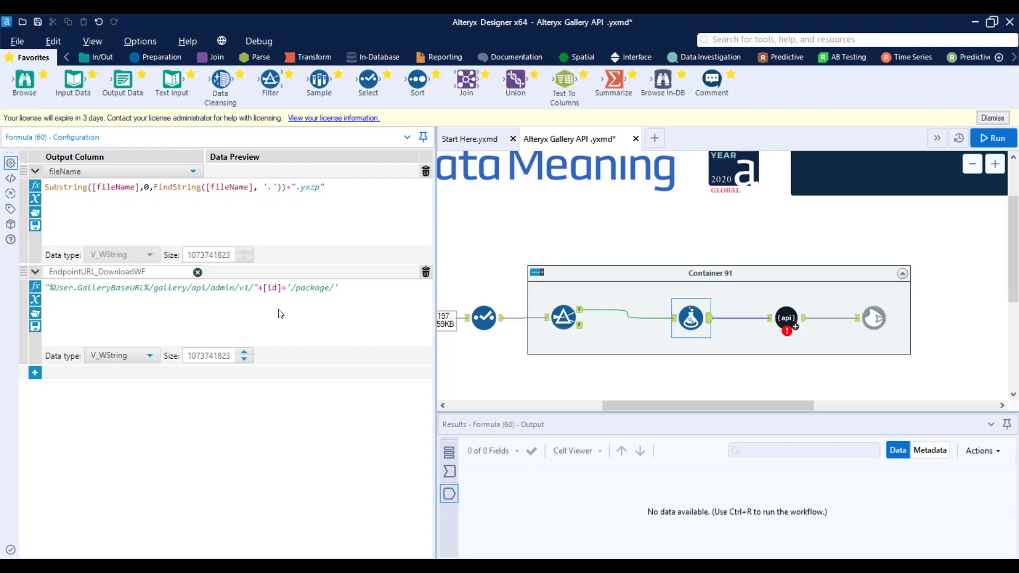
pyautogui.click(582, 317)
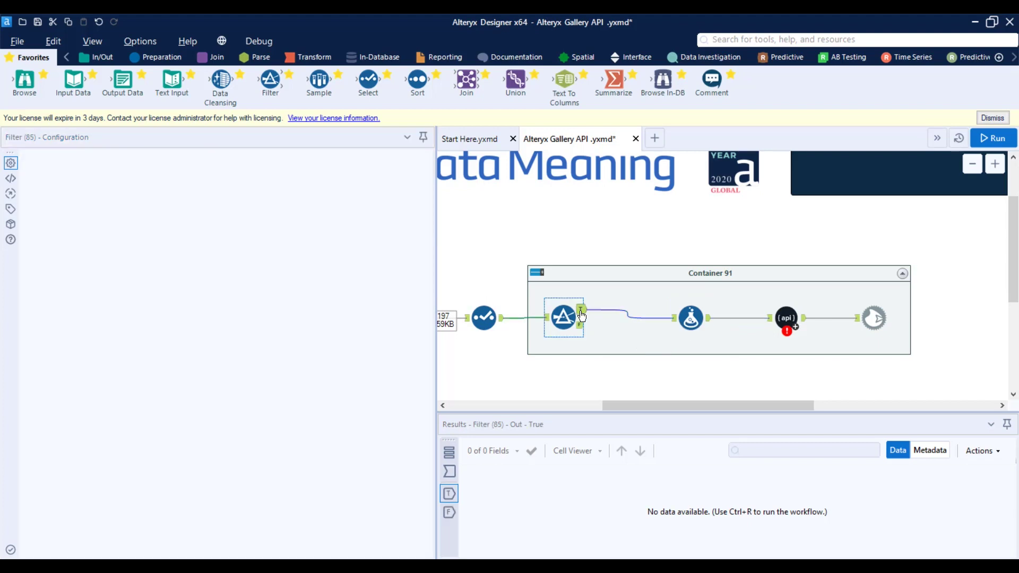
pyautogui.click(484, 317)
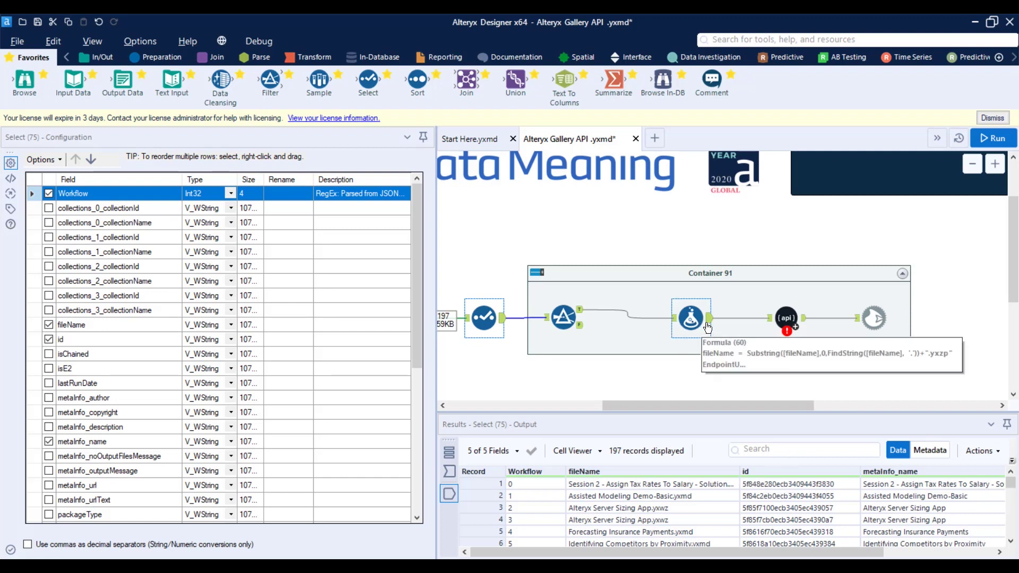
# - Compare the API Runner's GET request with the EndpointURL_DownloadWF expression and inspect its API key
pyautogui.click(787, 319)
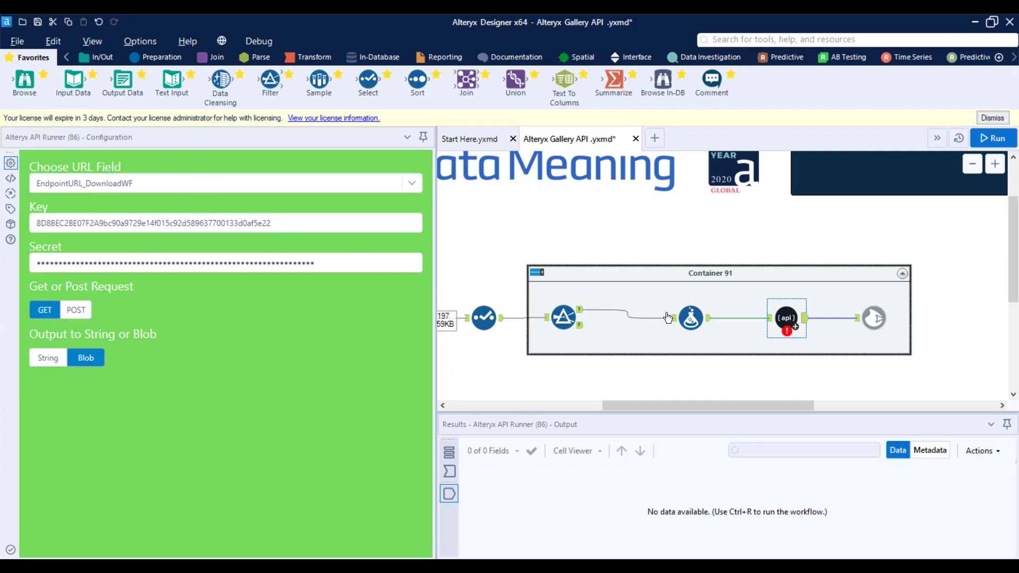
pyautogui.click(690, 319)
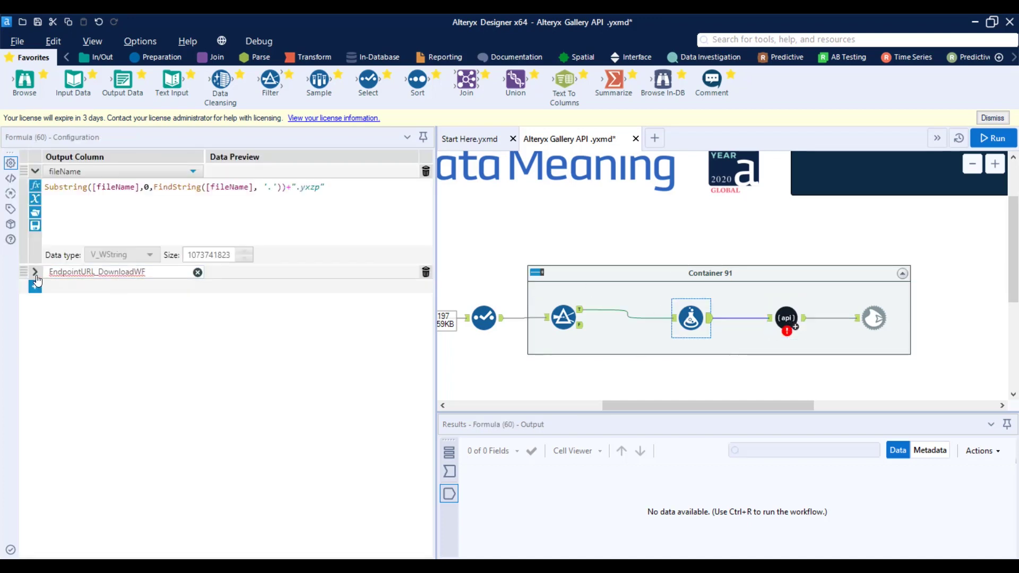
pyautogui.click(120, 272)
pyautogui.click(784, 320)
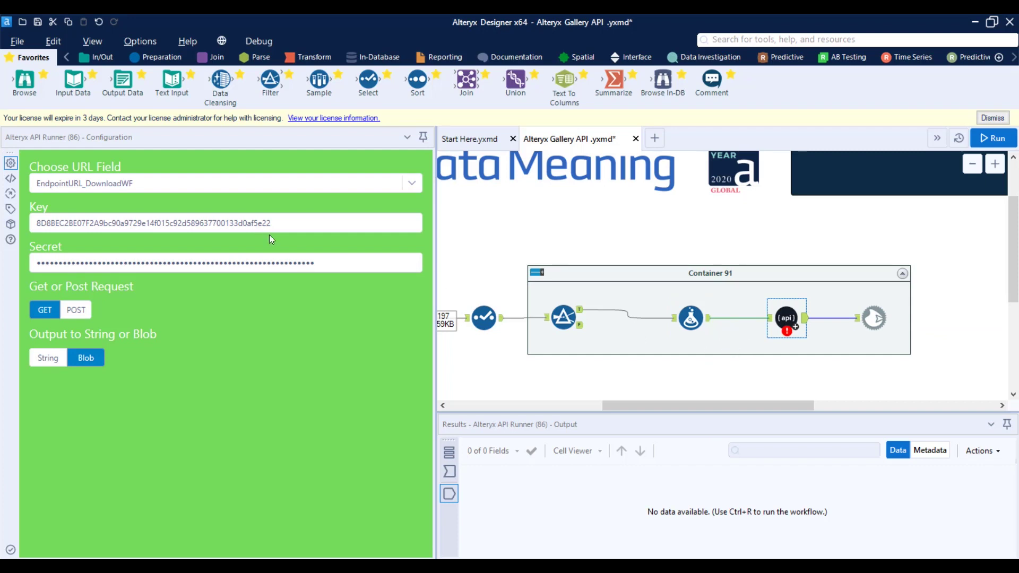
pyautogui.click(164, 223)
# - Review the Blob Output naming and the fileName expression, then run the workflow
pyautogui.click(870, 320)
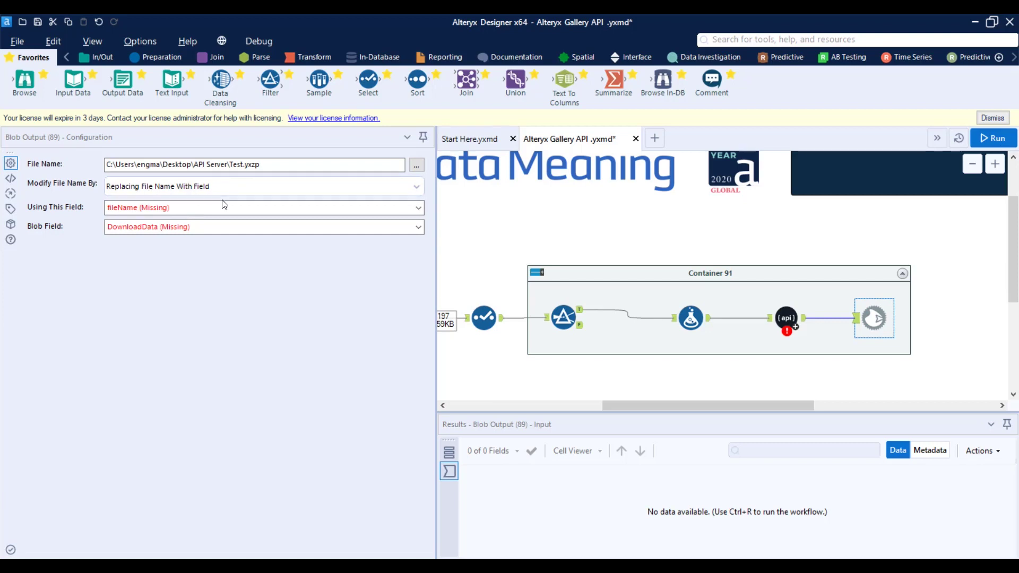
pyautogui.click(697, 315)
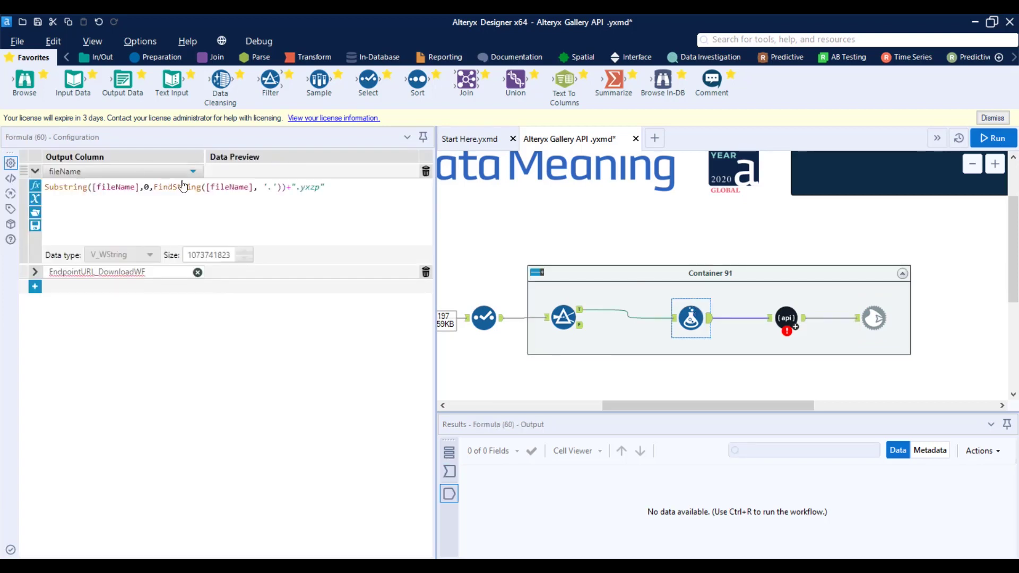
pyautogui.click(870, 321)
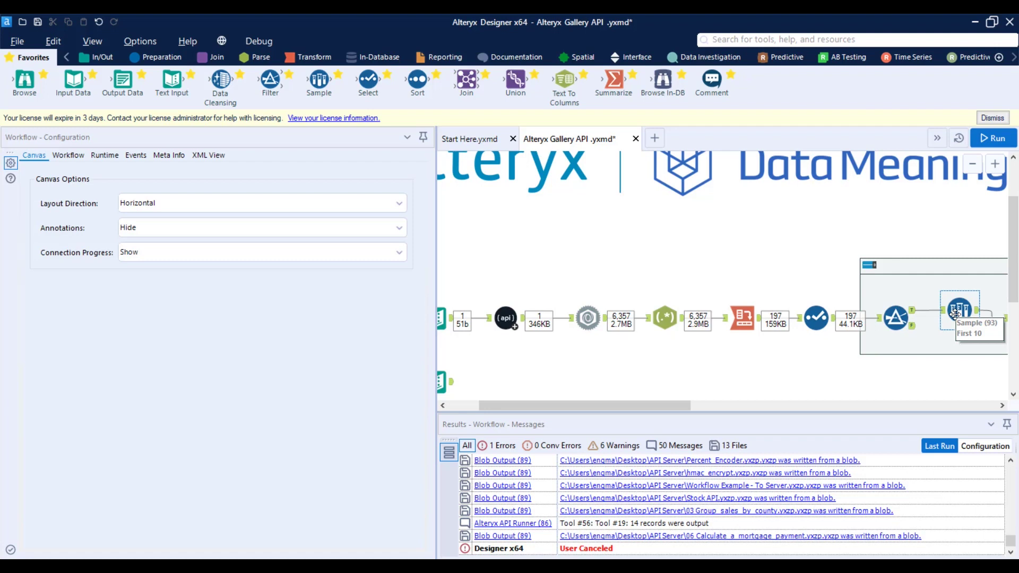
pyautogui.click(995, 140)
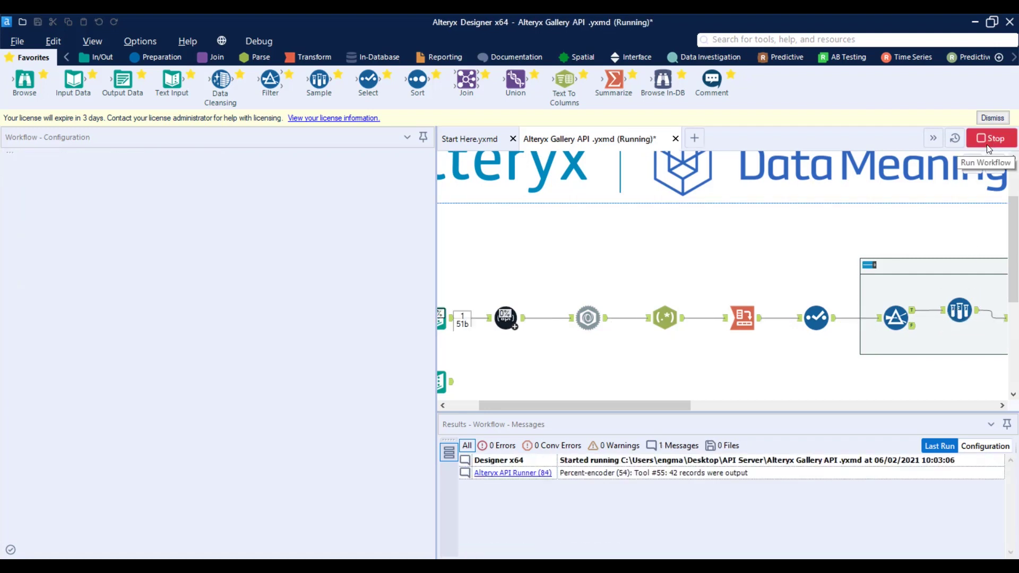
pyautogui.moveTo(655, 407); pyautogui.dragTo(796, 407)
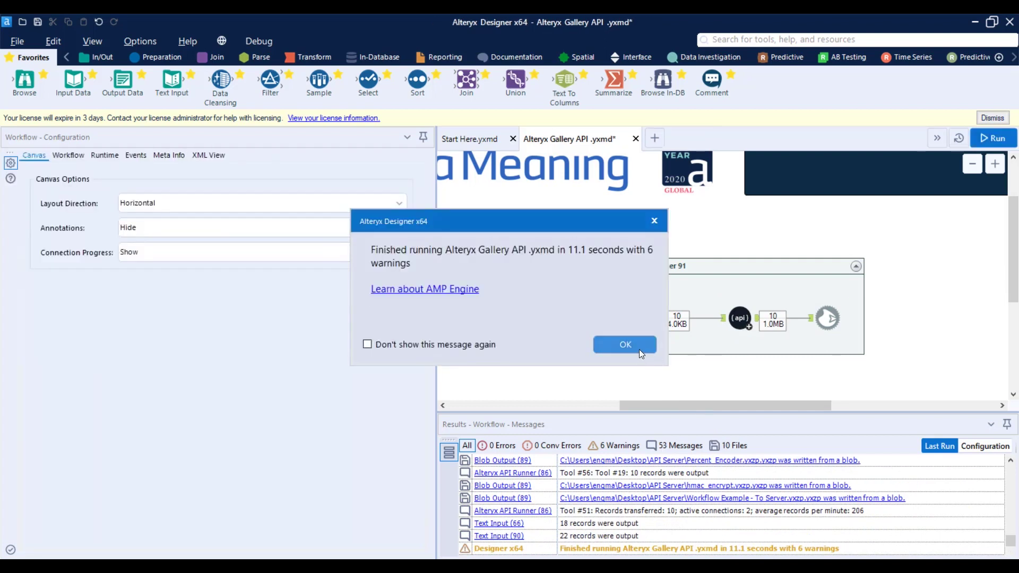
# - Dismiss the completion message after the ten .yxzp files are written, then select Blob Output
pyautogui.click(639, 349)
pyautogui.scroll(1, 793, 503)
pyautogui.scroll(1, 792, 504)
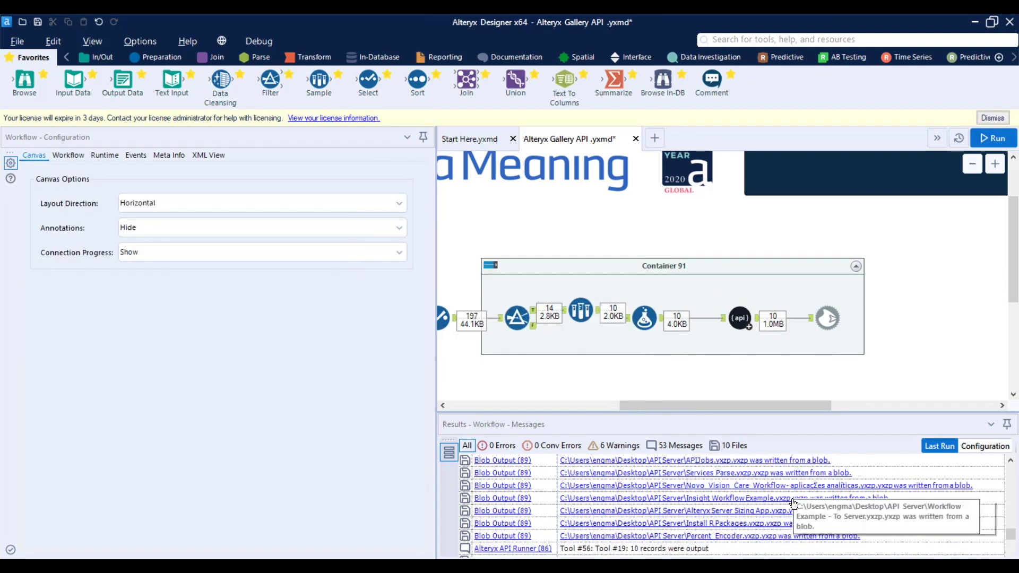
pyautogui.scroll(1, 790, 498)
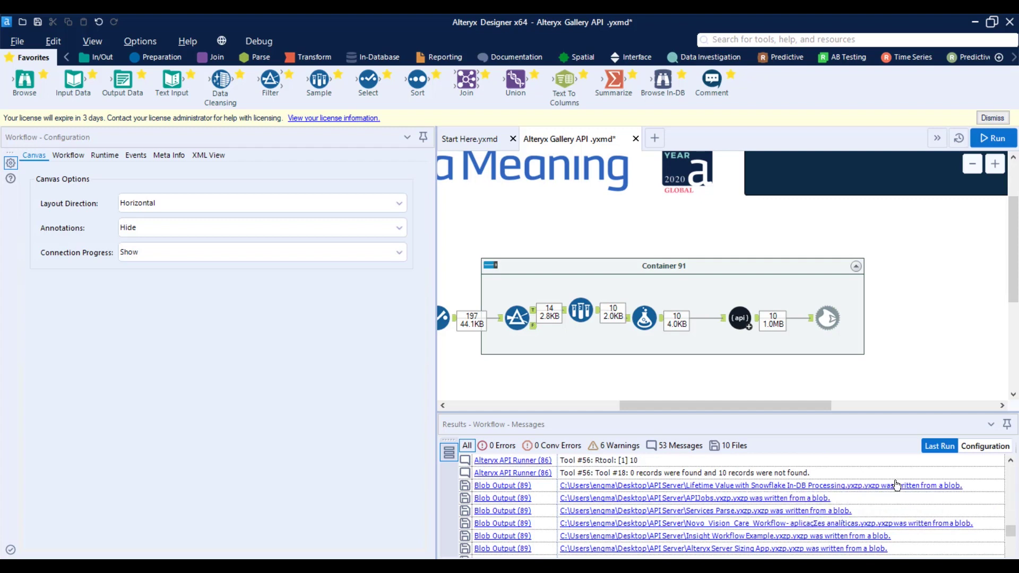
pyautogui.scroll(-1, 789, 505)
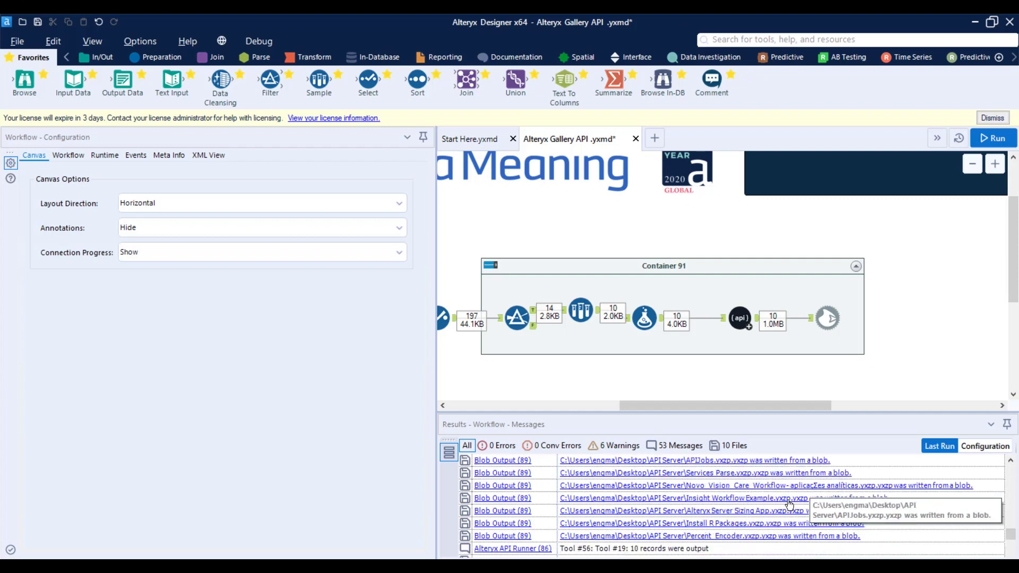
pyautogui.scroll(-1, 788, 504)
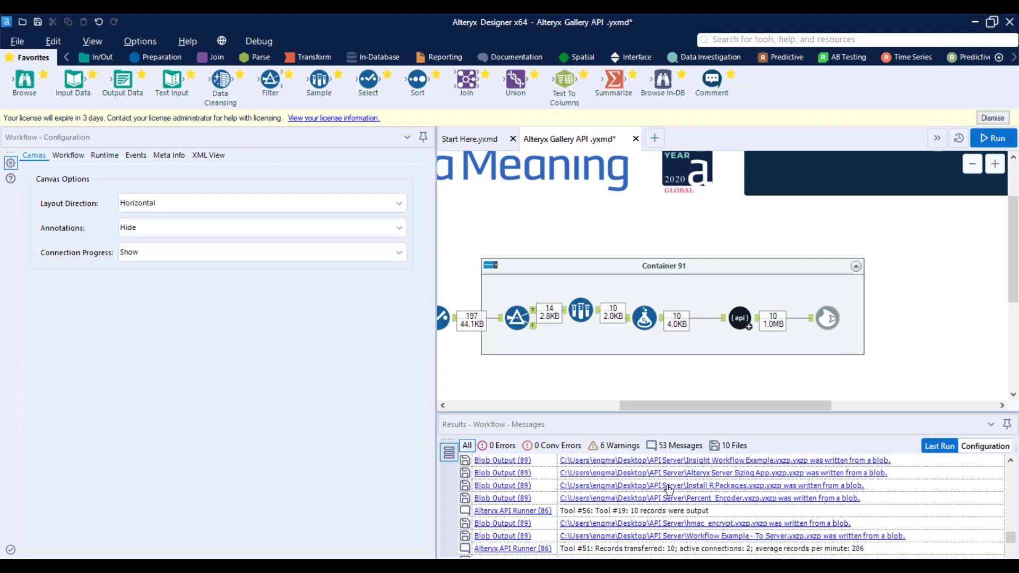
pyautogui.click(828, 319)
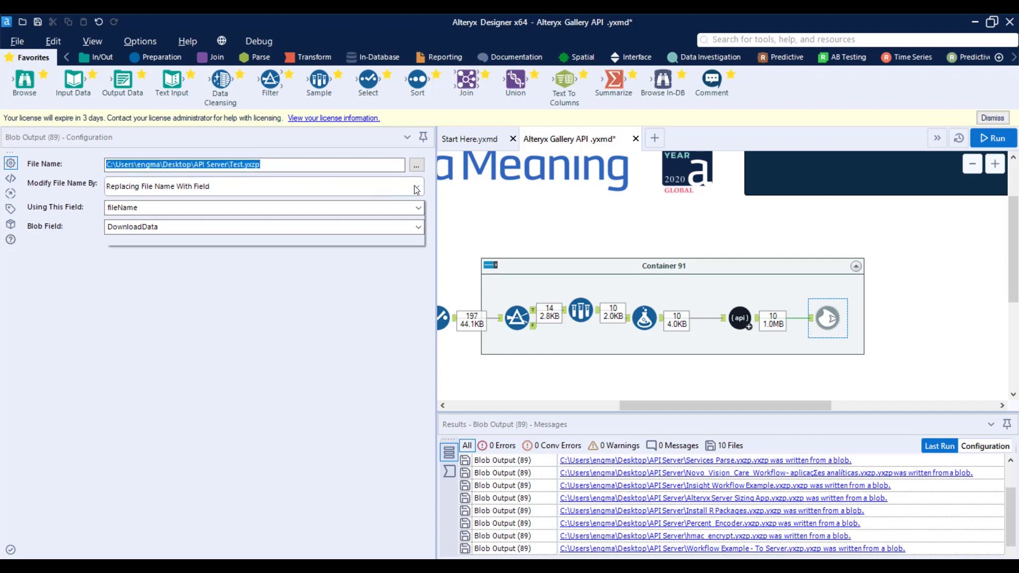
# - Keep Blob Output replacing the file name with the fileName field, then switch to the API Server folder
pyautogui.click(414, 187)
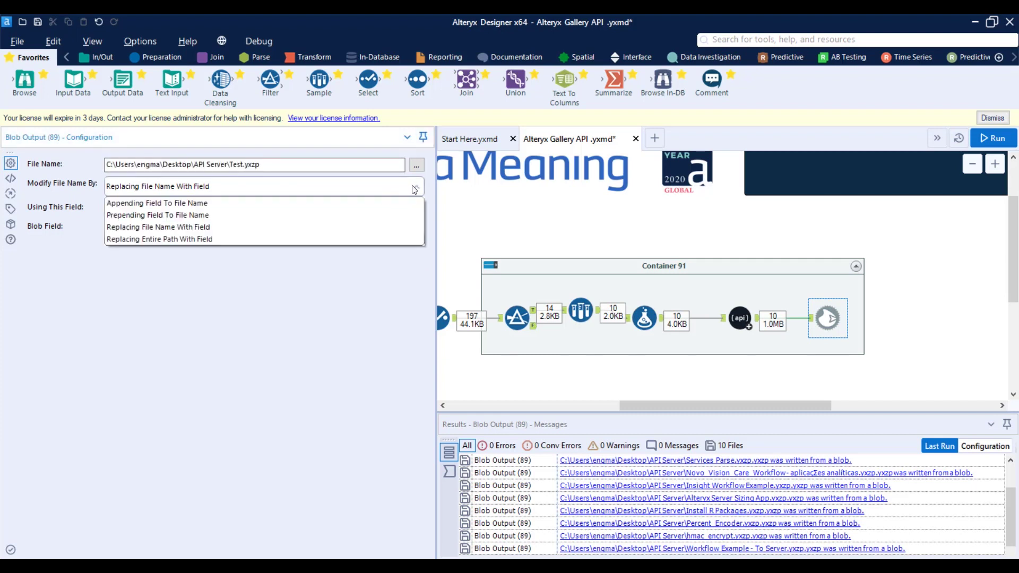
pyautogui.click(413, 189)
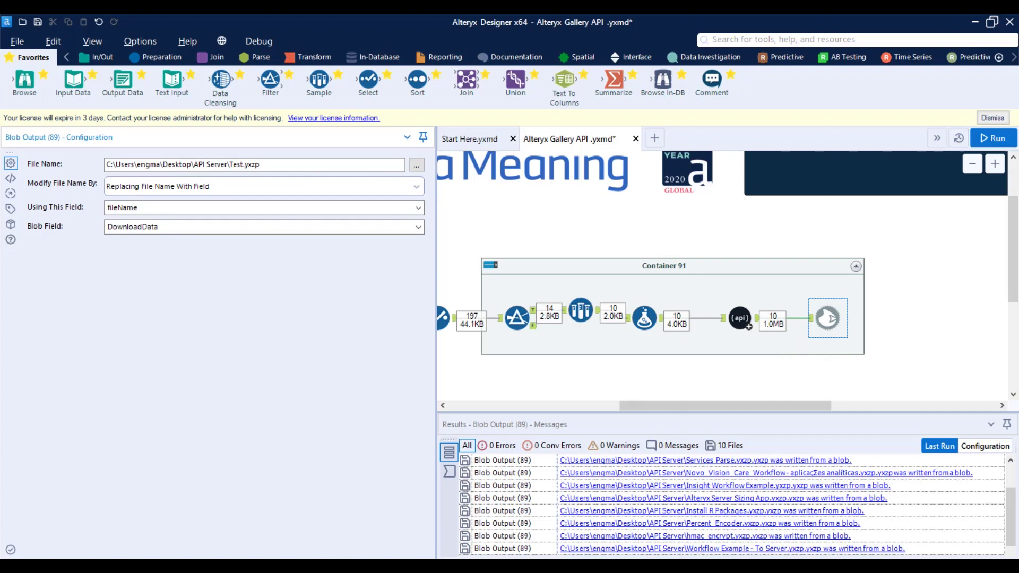
pyautogui.click(382, 521)
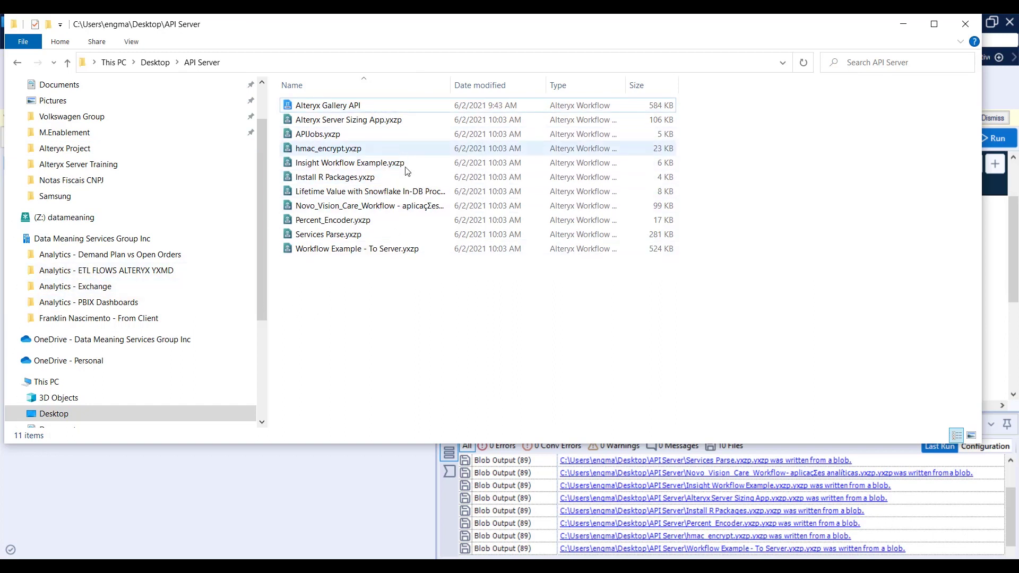
# - Close the API Server folder after viewing the ten .yxzp packages
pyautogui.click(962, 21)
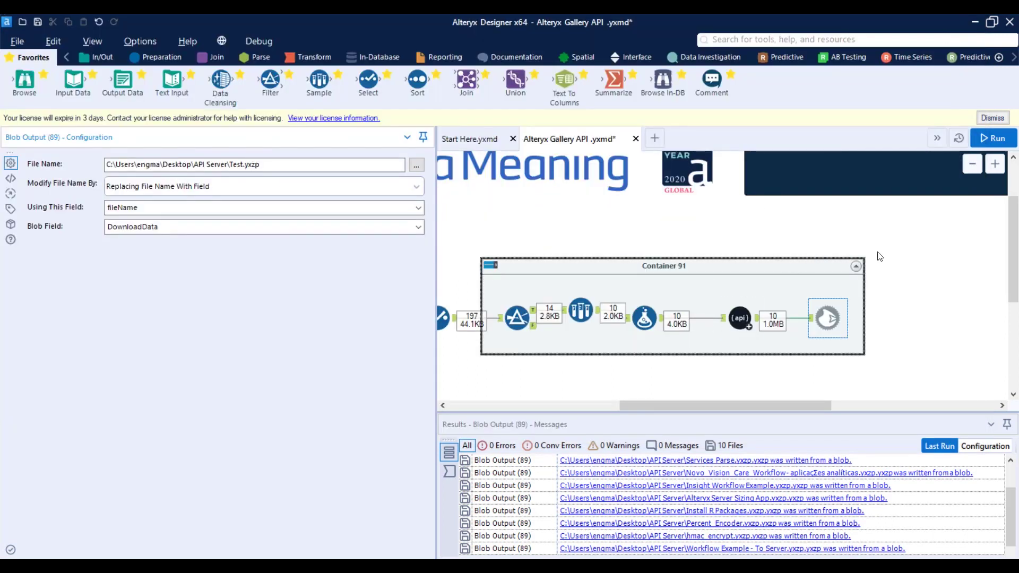
pyautogui.moveTo(784, 406); pyautogui.dragTo(602, 409)
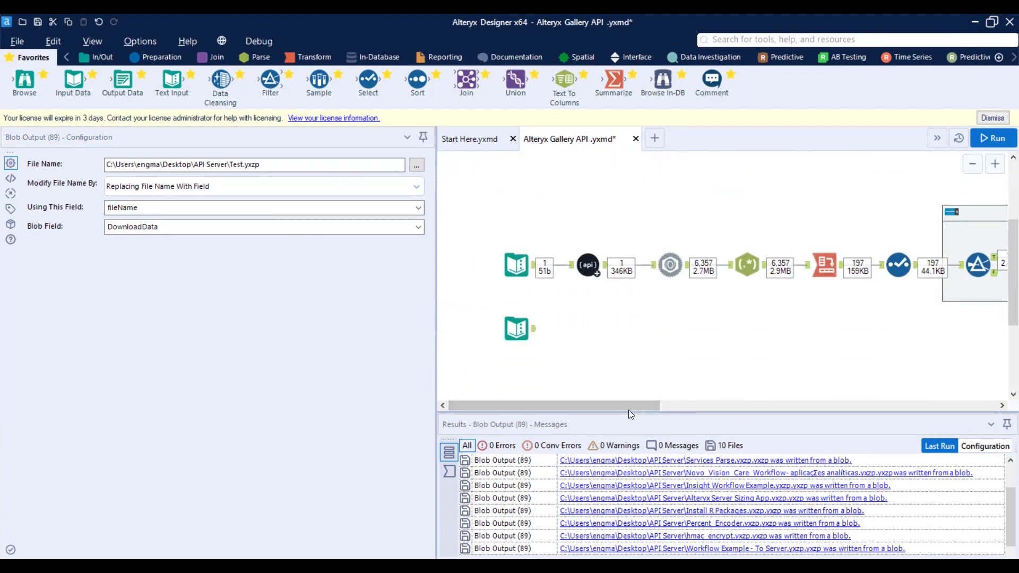
pyautogui.moveTo(602, 410)
pyautogui.mouseDown()
pyautogui.moveTo(817, 396)
pyautogui.moveTo(610, 422)
pyautogui.mouseUp()
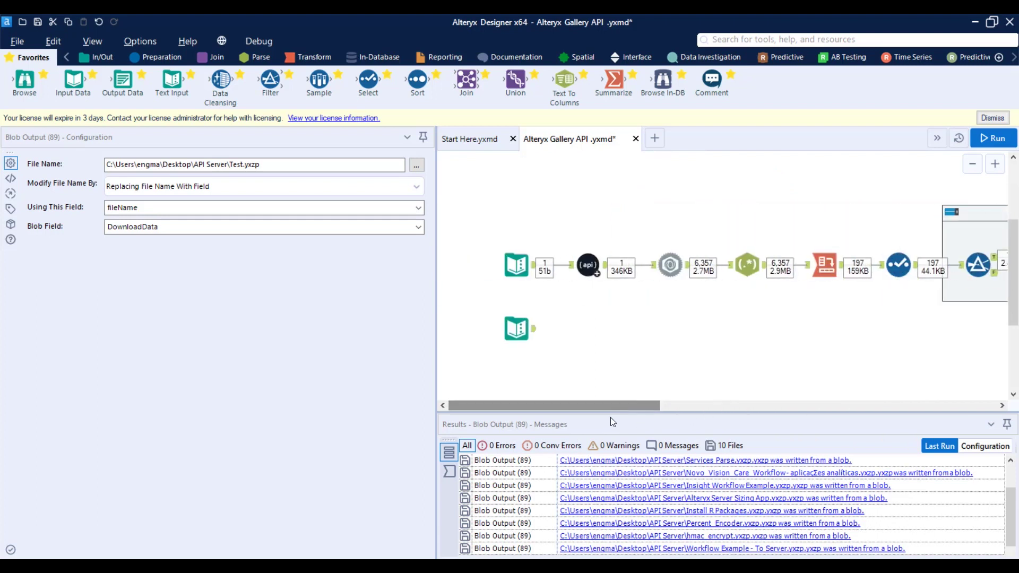